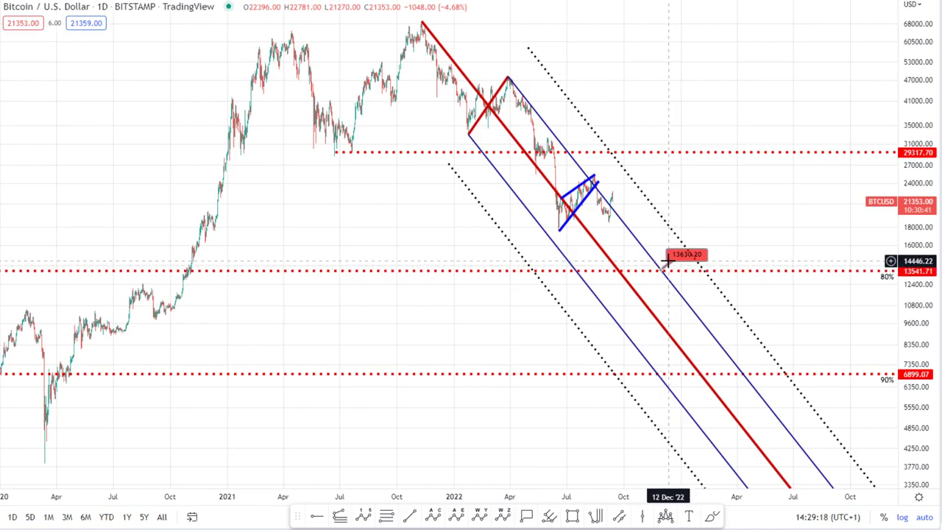
# Examine the daily Bitcoin chart's descending channel and blue wedge against the 29317.70 level and the 80% and 90% lines
pyautogui.scroll(-5, 664, 262)
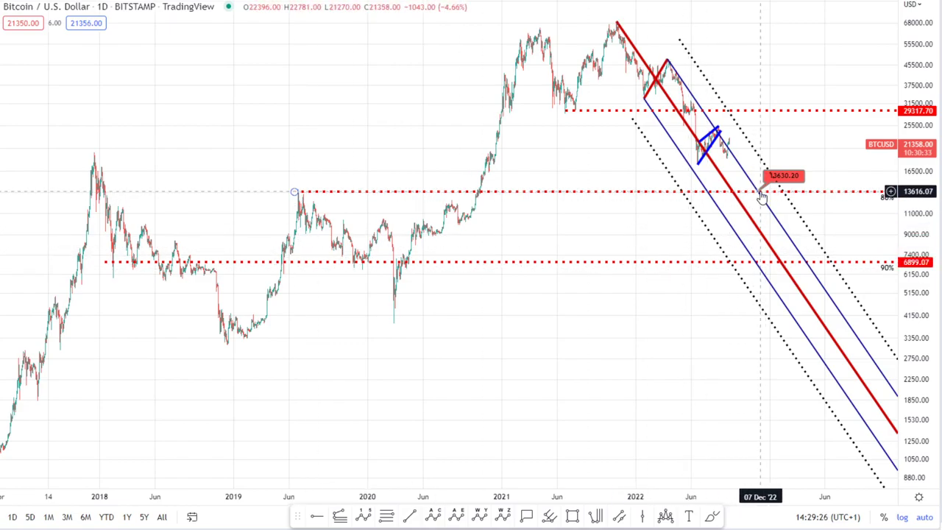
pyautogui.scroll(4, 750, 221)
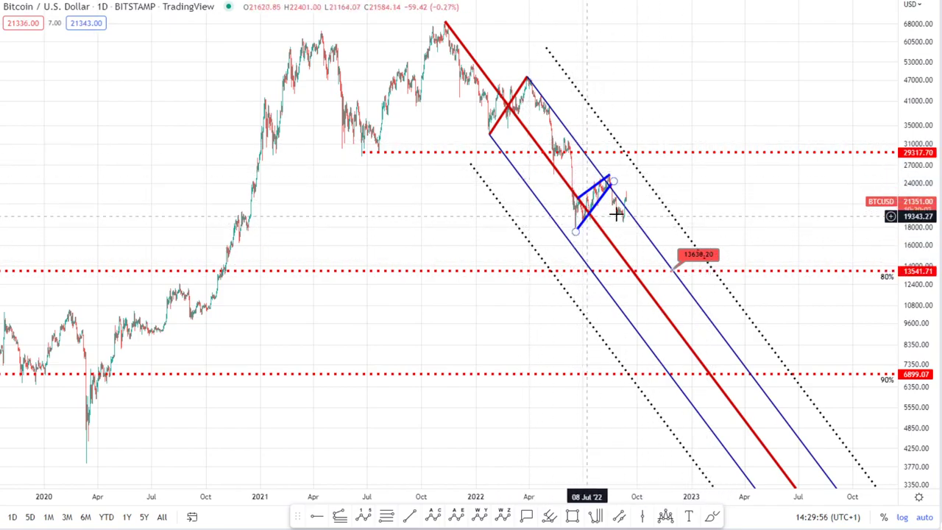
pyautogui.click(631, 231)
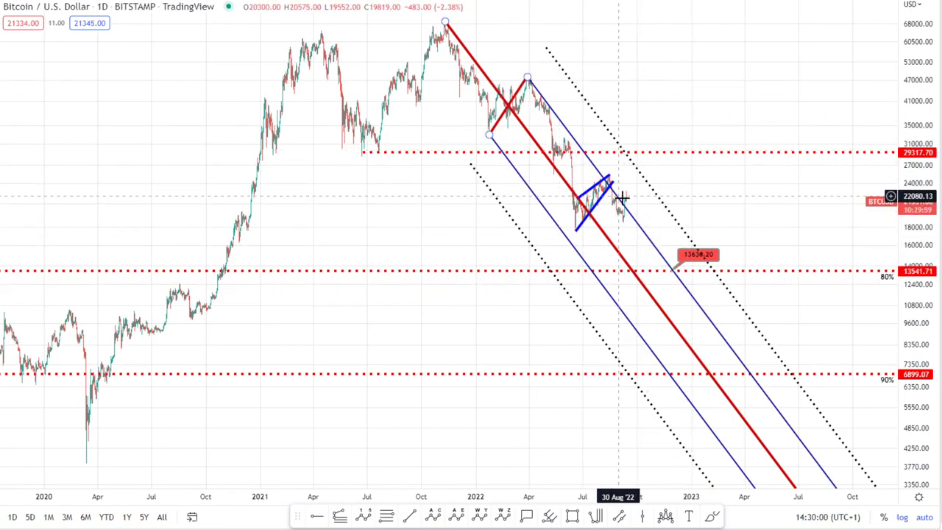
pyautogui.click(664, 190)
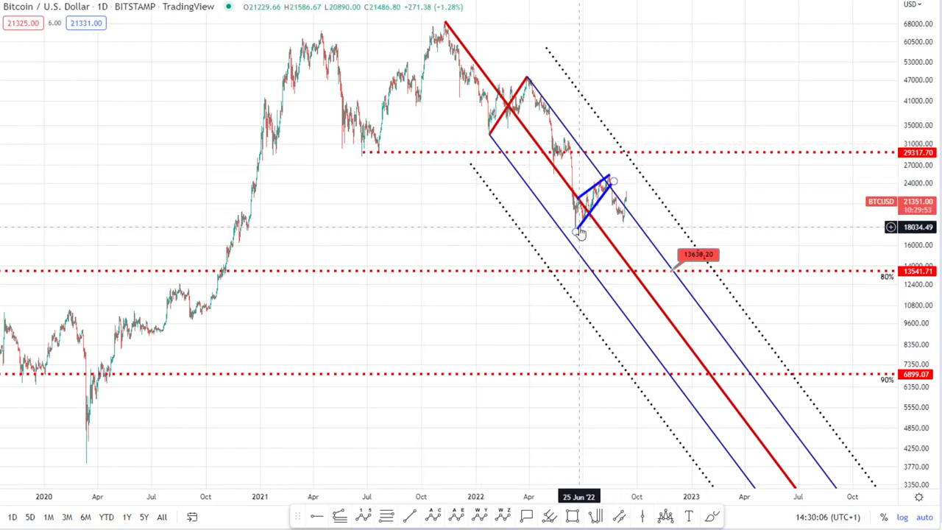
pyautogui.click(604, 184)
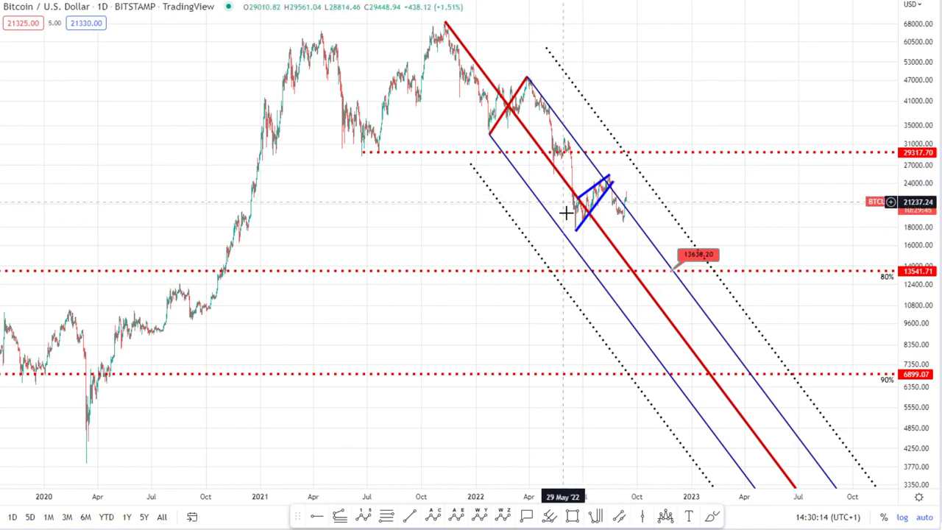
pyautogui.scroll(5, 435, 196)
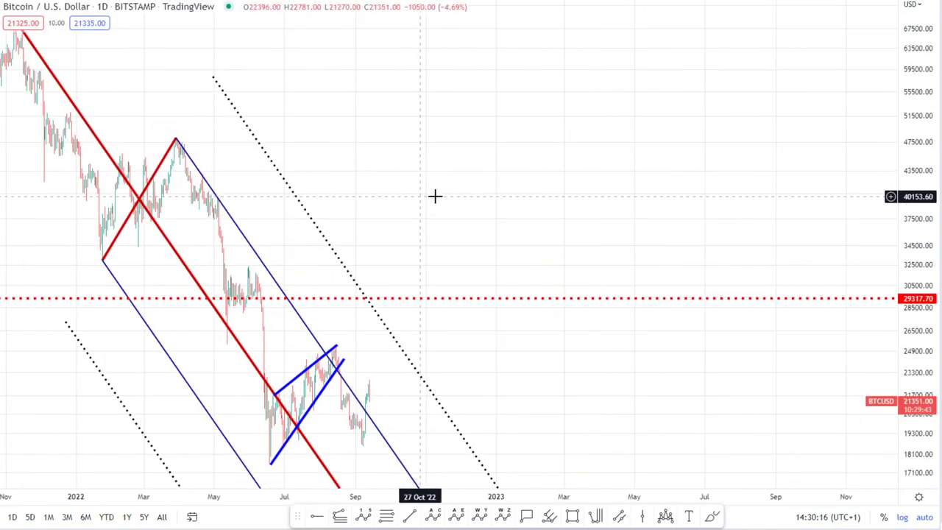
pyautogui.scroll(-3, 717, 34)
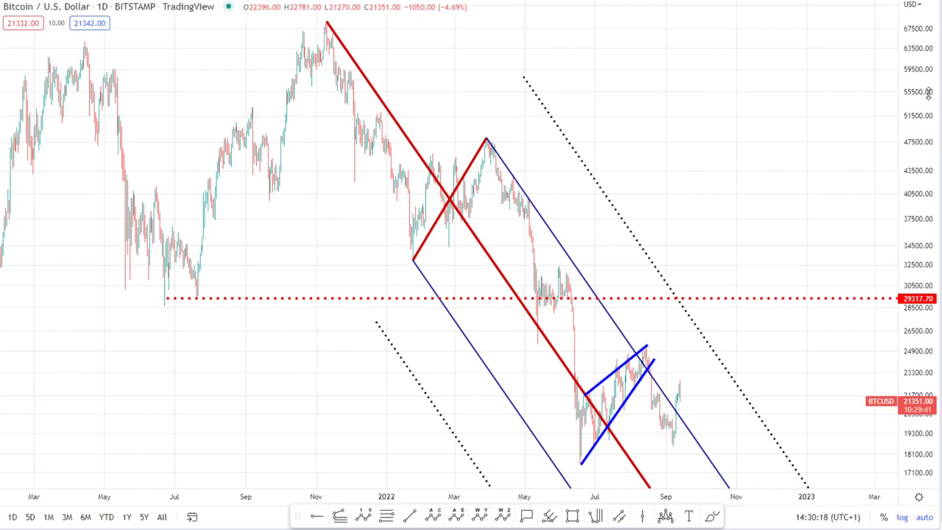
pyautogui.scroll(3, 689, 223)
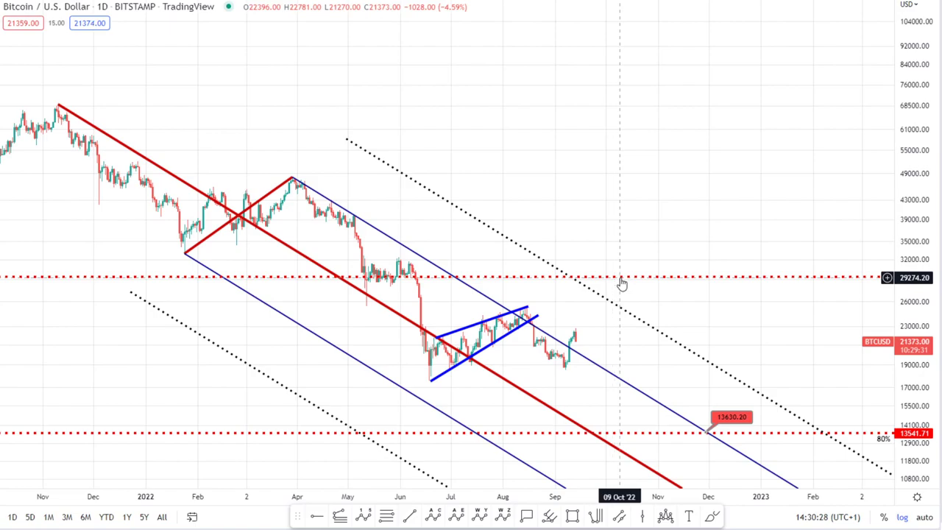
pyautogui.scroll(-5, 622, 284)
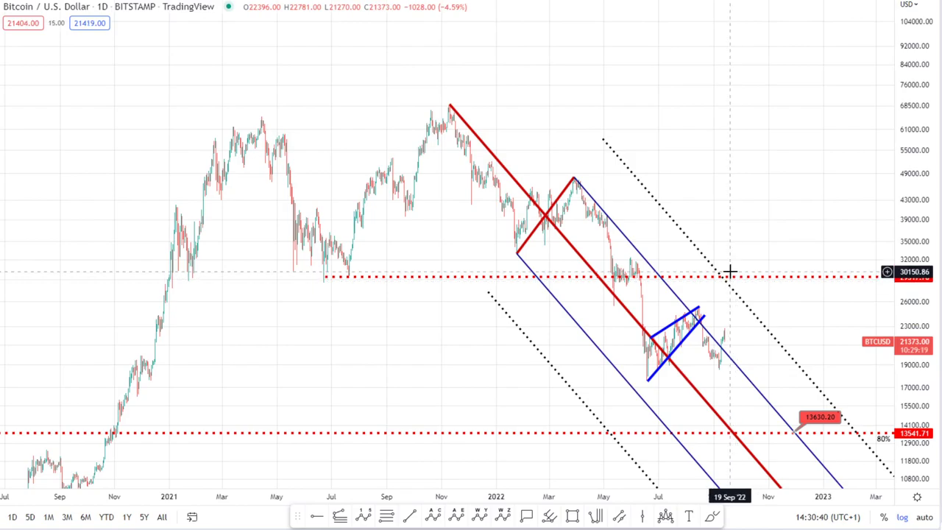
pyautogui.hscroll(5, 741, 280)
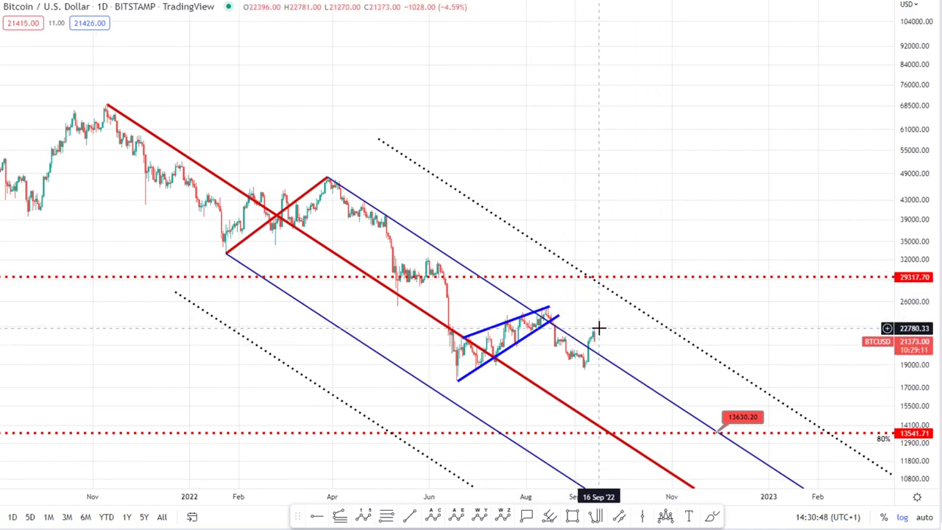
pyautogui.scroll(-2, 599, 324)
pyautogui.moveTo(599, 324); pyautogui.dragTo(669, 326)
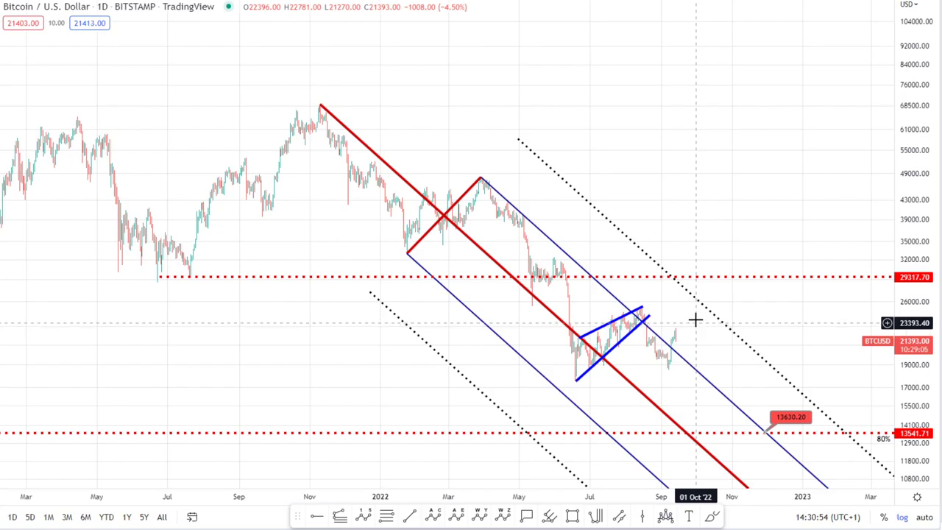
pyautogui.click(603, 361)
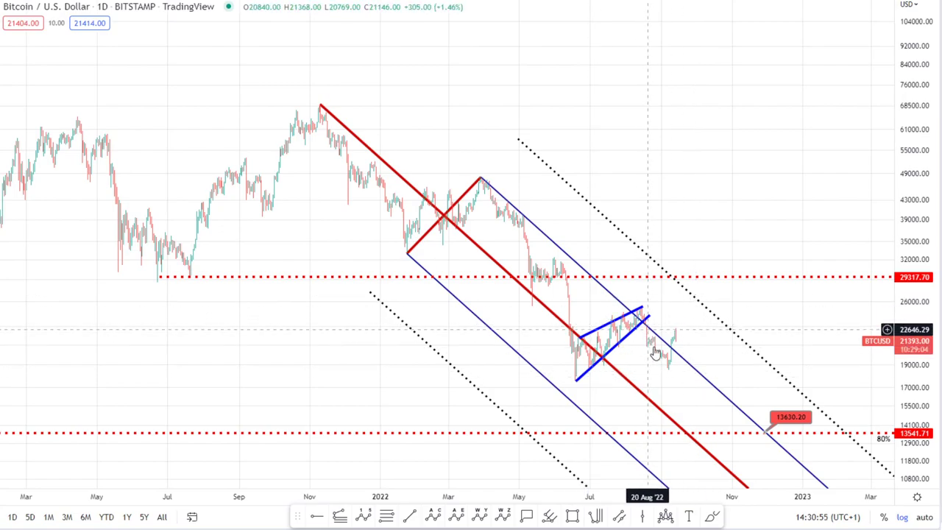
pyautogui.click(713, 278)
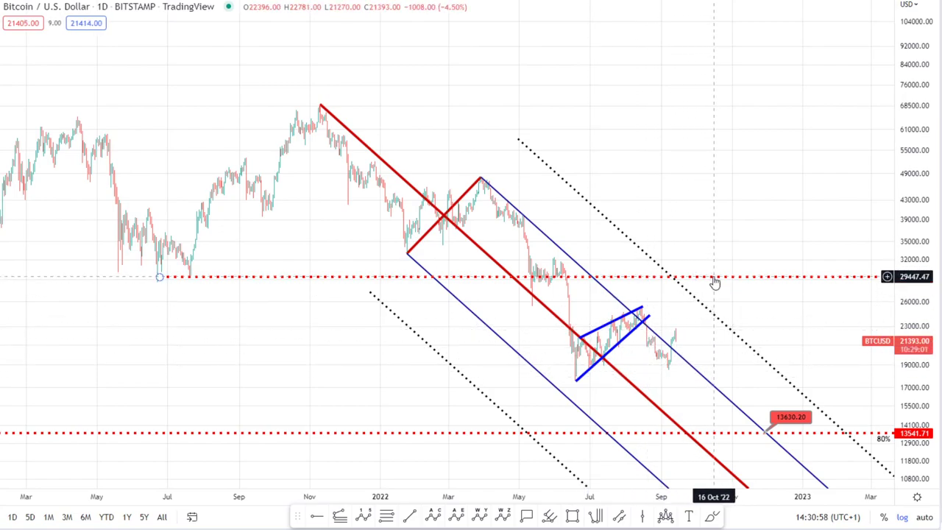
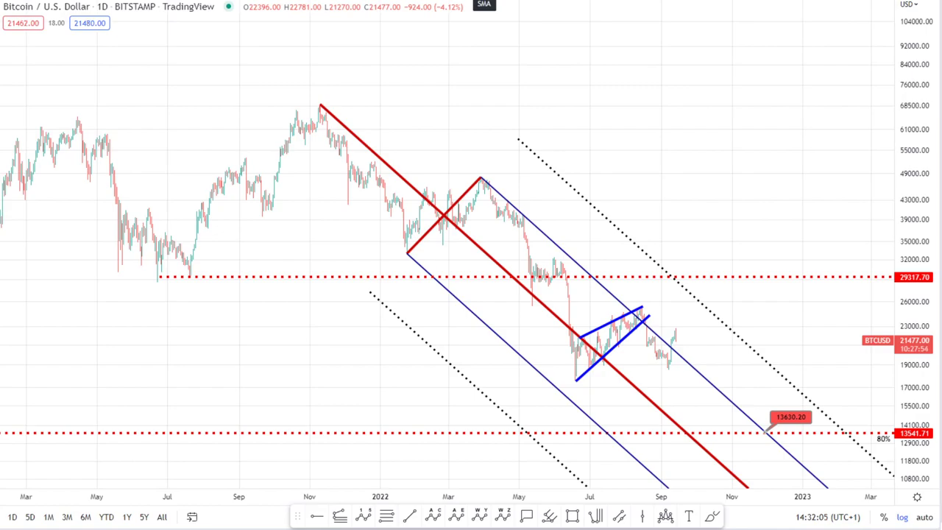
# Switch to the weekly chart with moving averages, hiding all drawings and the MA 100, MA 50 and MA 20 lines
pyautogui.click(161, 6)
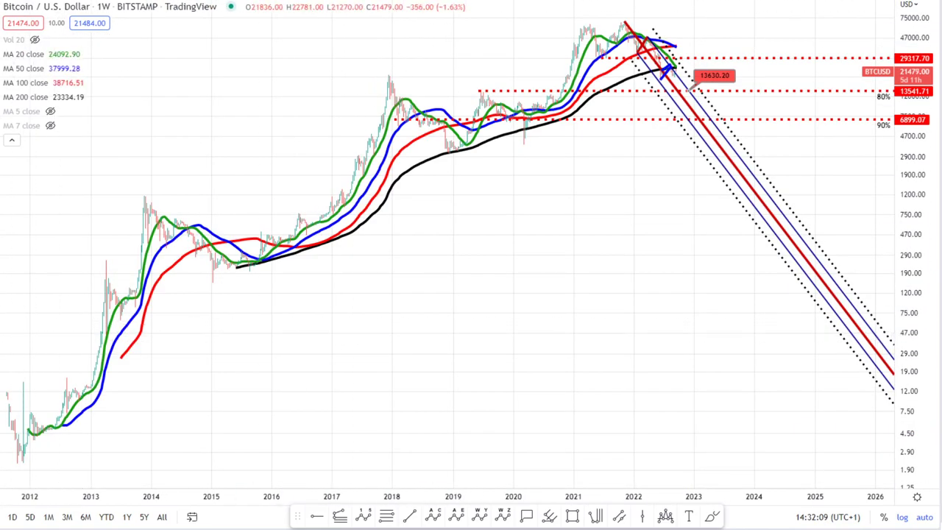
pyautogui.hotkey('ctrl', 'alt', 'h')
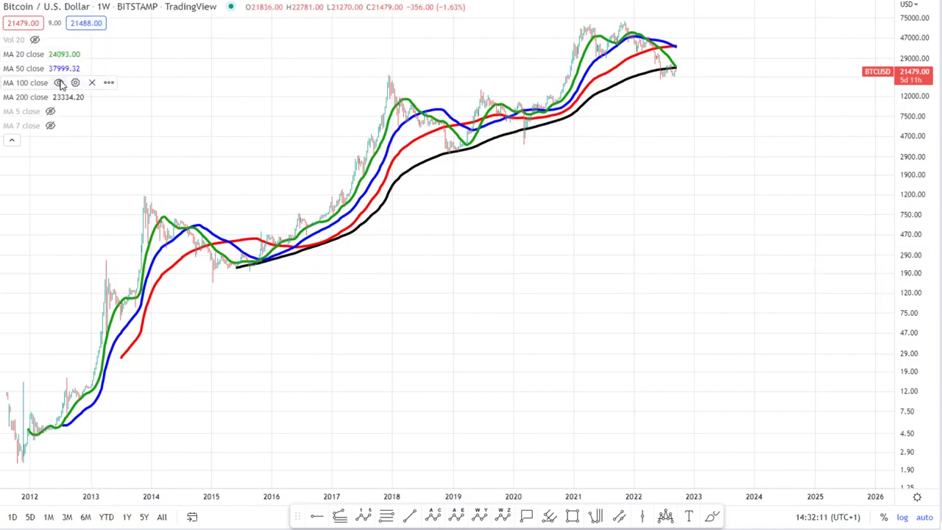
pyautogui.click(59, 82)
pyautogui.click(56, 68)
pyautogui.click(55, 54)
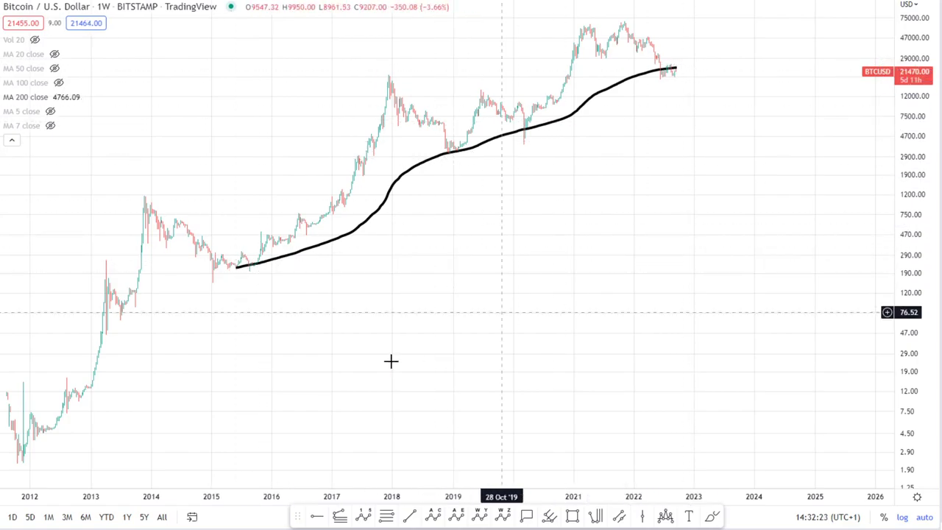
# Examine how weekly price interacts with the 200-period moving average from 2015 through the 2018, 2020 and 2022 declines
pyautogui.scroll(3, 267, 304)
pyautogui.moveTo(245, 412); pyautogui.dragTo(714, 139)
pyautogui.scroll(3, 582, 253)
pyautogui.hscroll(-5, 454, 313)
pyautogui.scroll(3, 368, 384)
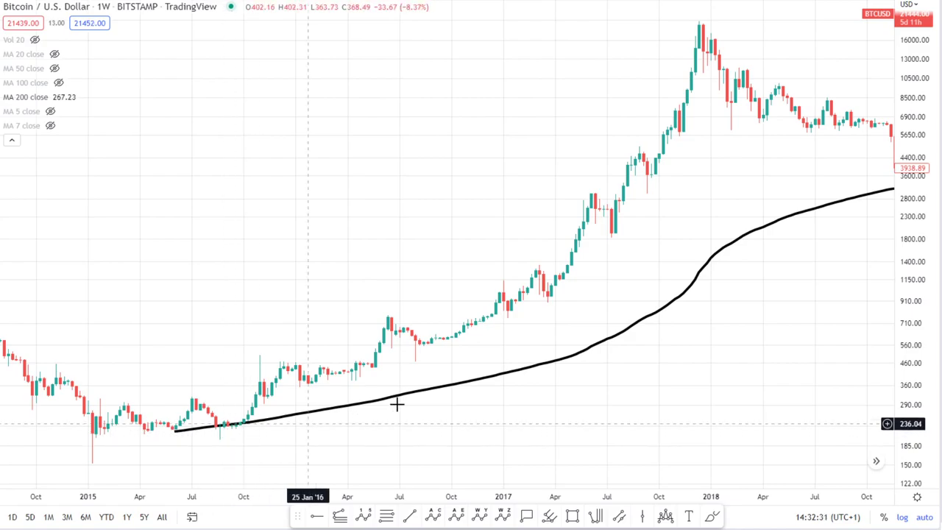
pyautogui.moveTo(783, 272); pyautogui.dragTo(435, 361)
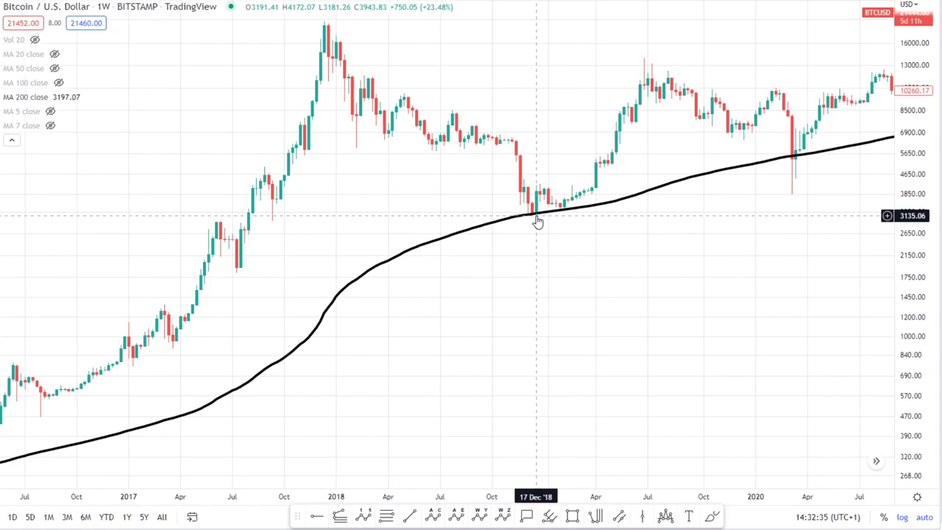
pyautogui.scroll(5, 739, 263)
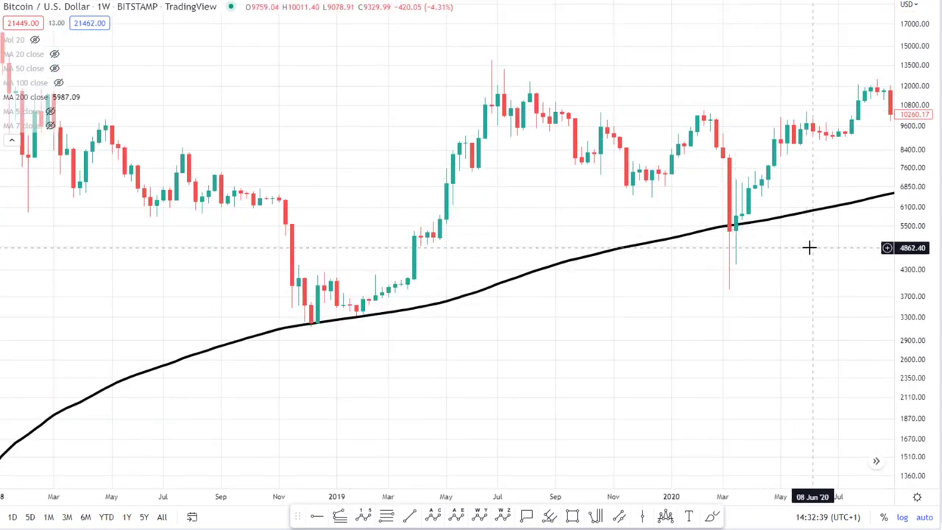
pyautogui.moveTo(810, 248); pyautogui.dragTo(703, 255)
pyautogui.hscroll(5, 705, 258)
pyautogui.scroll(-5, 750, 253)
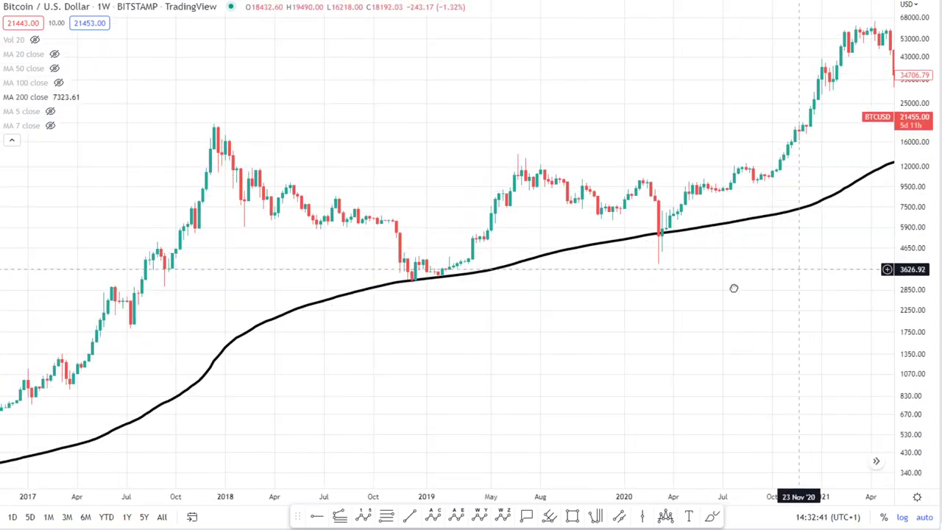
pyautogui.hscroll(10, 662, 309)
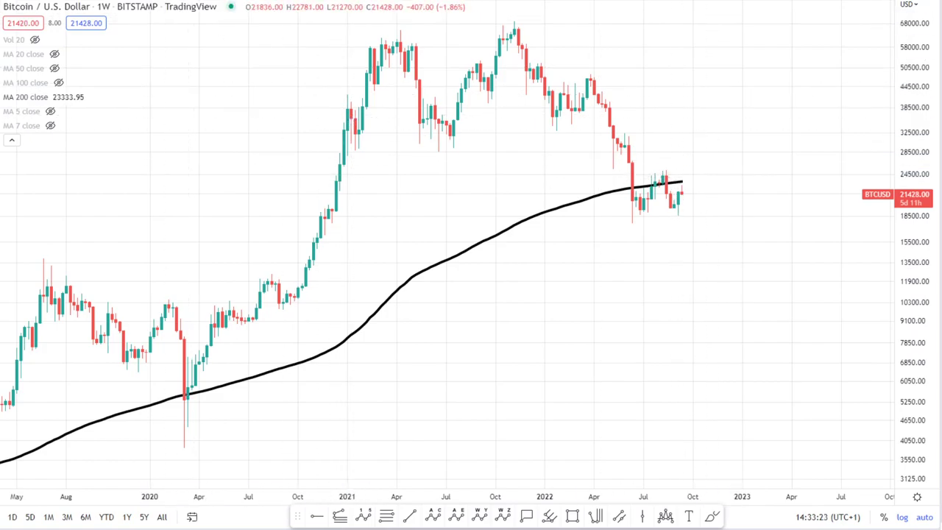
# Switch to the daily interval and show the 20, 50 and 100 moving averages with the drawings hidden
pyautogui.press('1')
pyautogui.press('d')
pyautogui.press('Return')
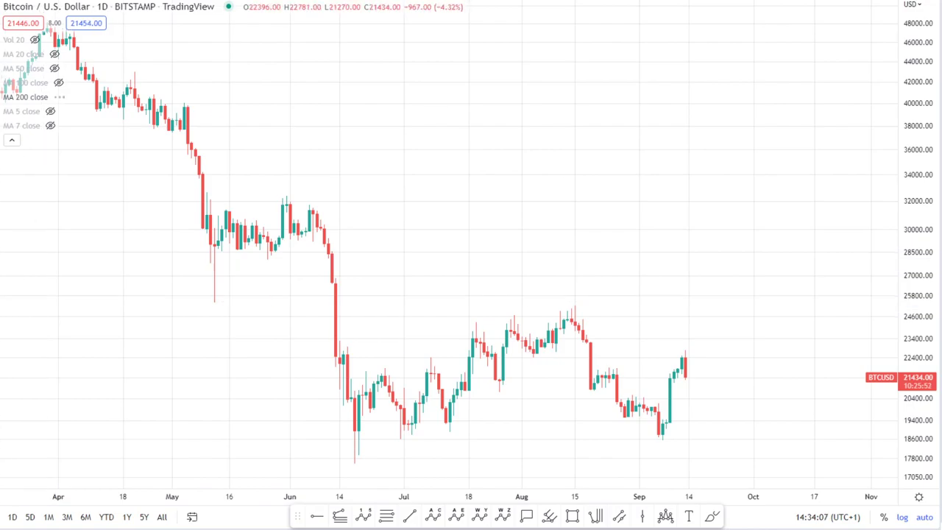
pyautogui.hotkey('ctrl', 'alt', 'h')
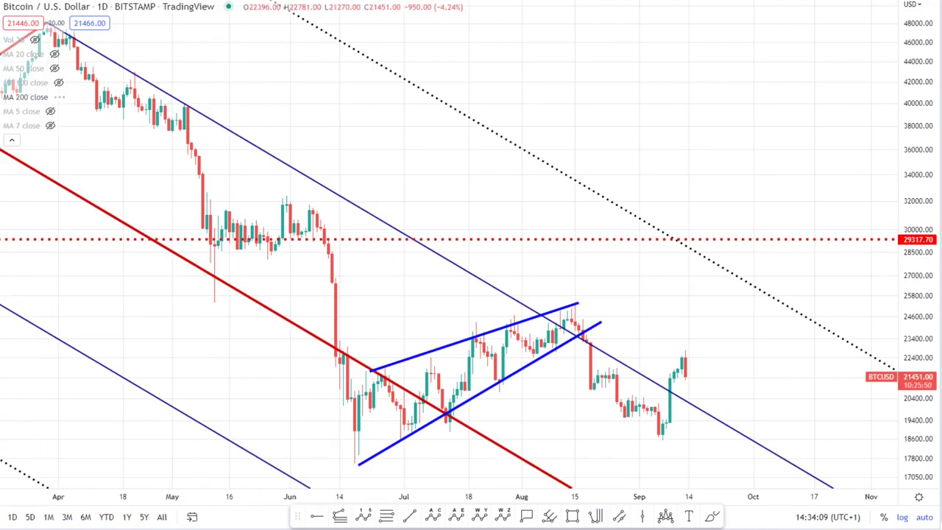
pyautogui.hotkey('ctrl', 'alt', 'h')
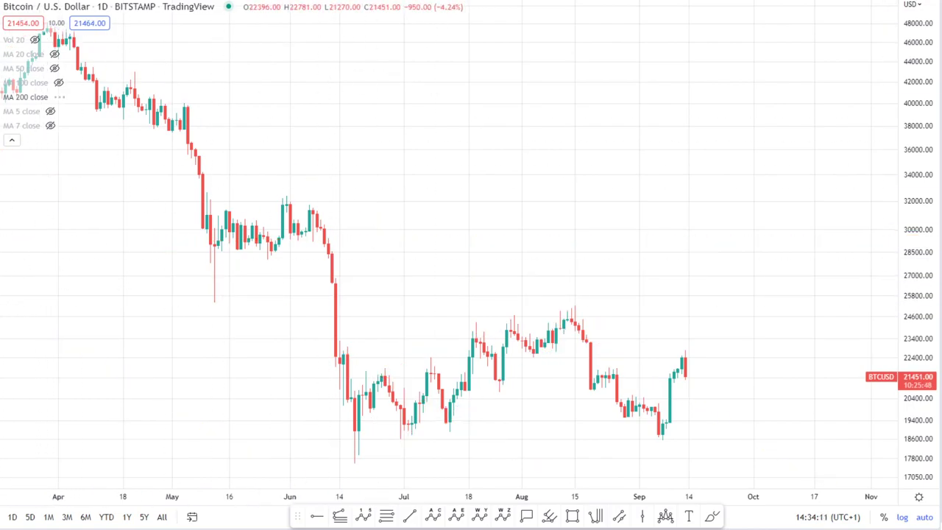
pyautogui.hotkey('ctrl', 'alt', 'i')
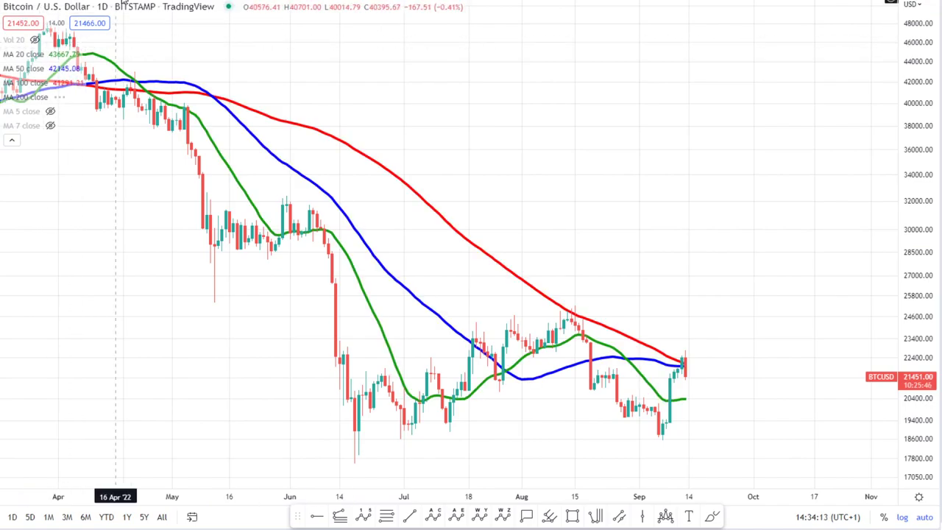
# Return the chart to the weekly interval and hide the 100, 50 and 20 moving averages
pyautogui.write('1W')
pyautogui.press('Return')
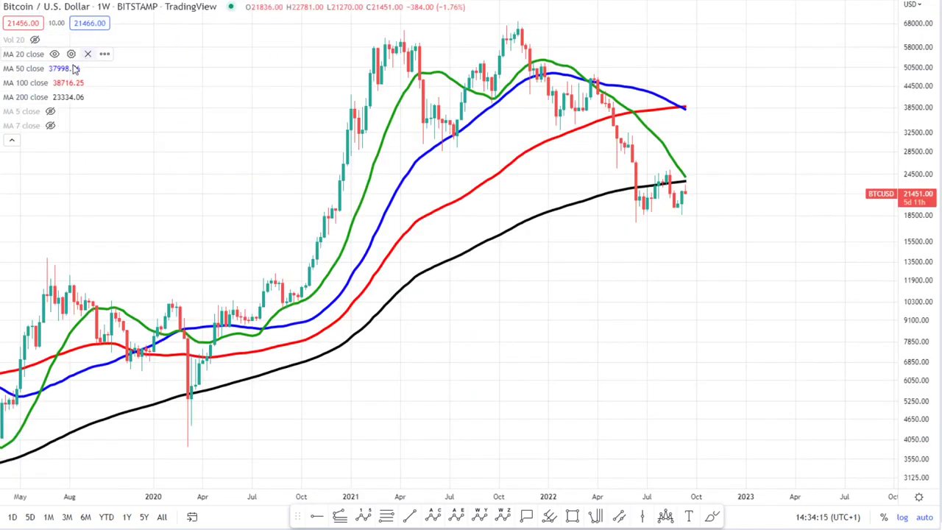
pyautogui.click(58, 83)
pyautogui.click(55, 67)
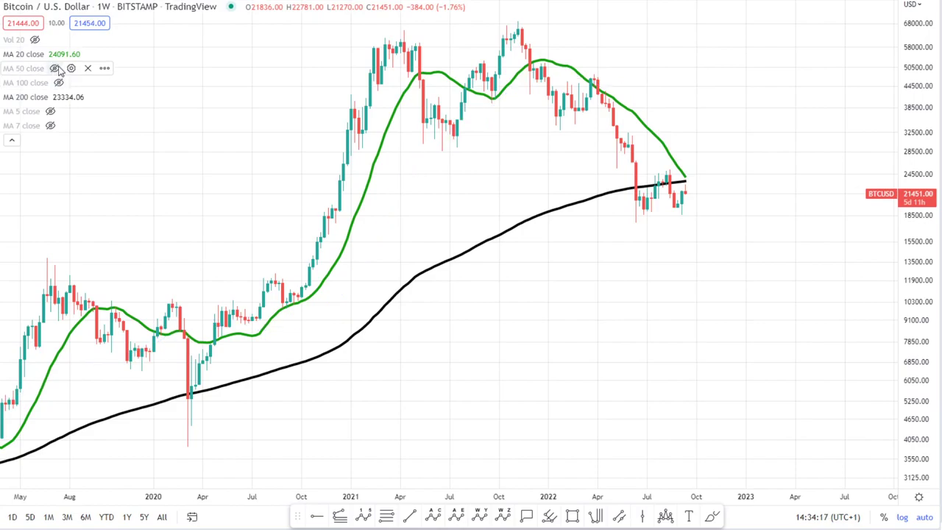
pyautogui.click(55, 54)
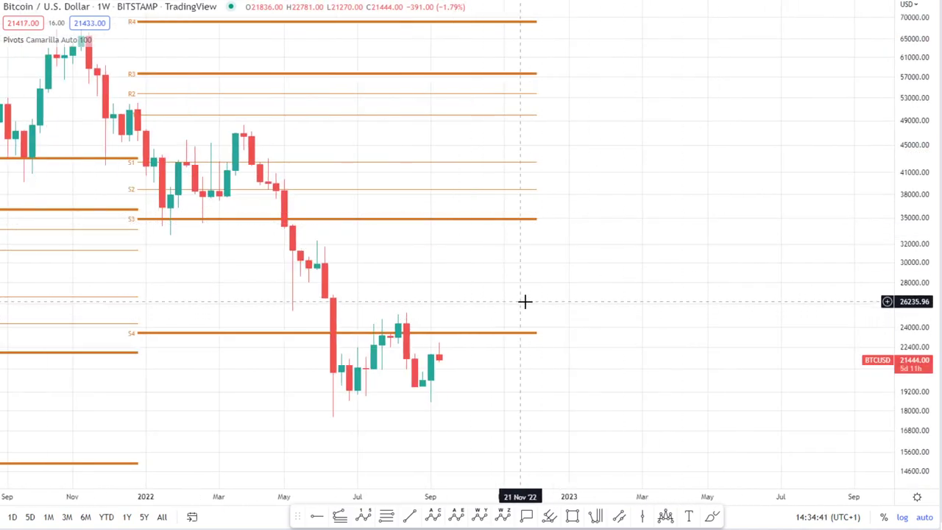
# Examine the yearly Camarilla pivot levels on the weekly chart from 2015 to 2022, focusing on price around the 2022 S4 level
pyautogui.scroll(-3, 613, 154)
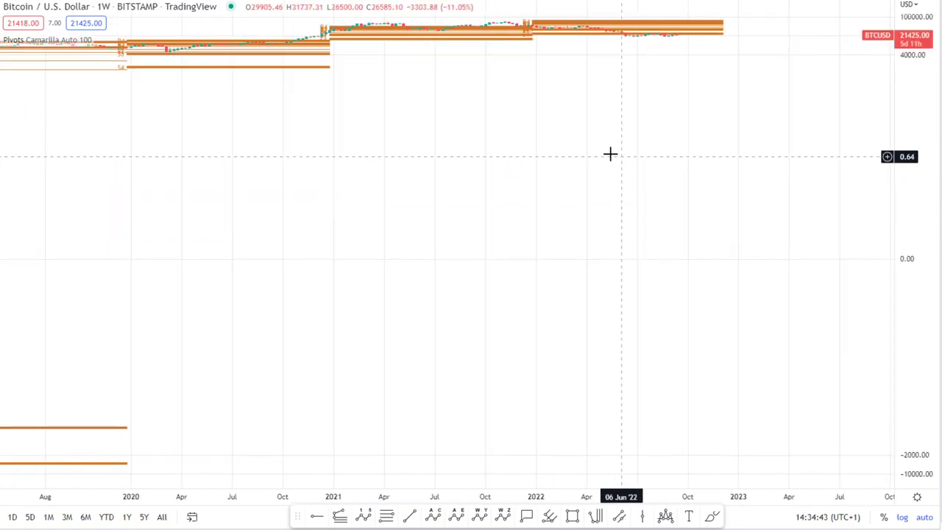
pyautogui.scroll(-4, 538, 228)
pyautogui.moveTo(934, 368); pyautogui.dragTo(875, 192)
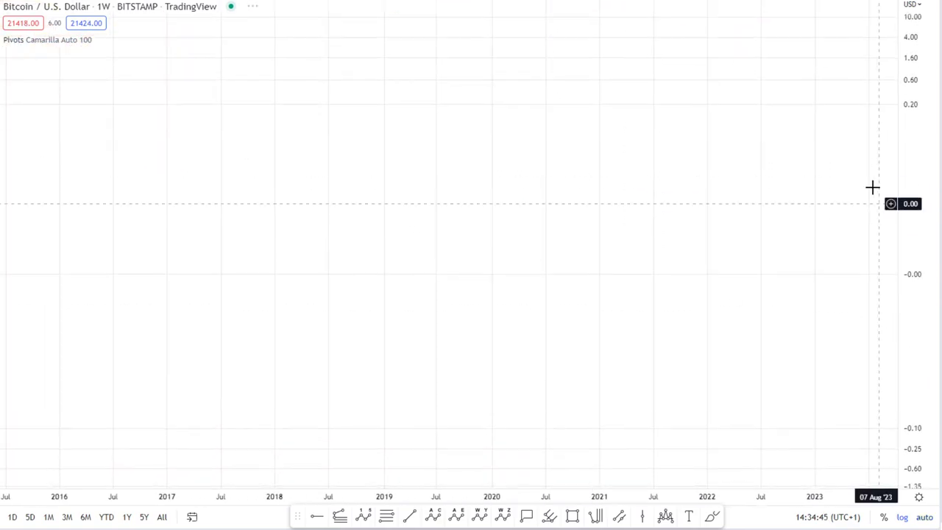
pyautogui.doubleClick(875, 363)
pyautogui.moveTo(908, 390); pyautogui.dragTo(689, 223)
pyautogui.scroll(-2, 691, 223)
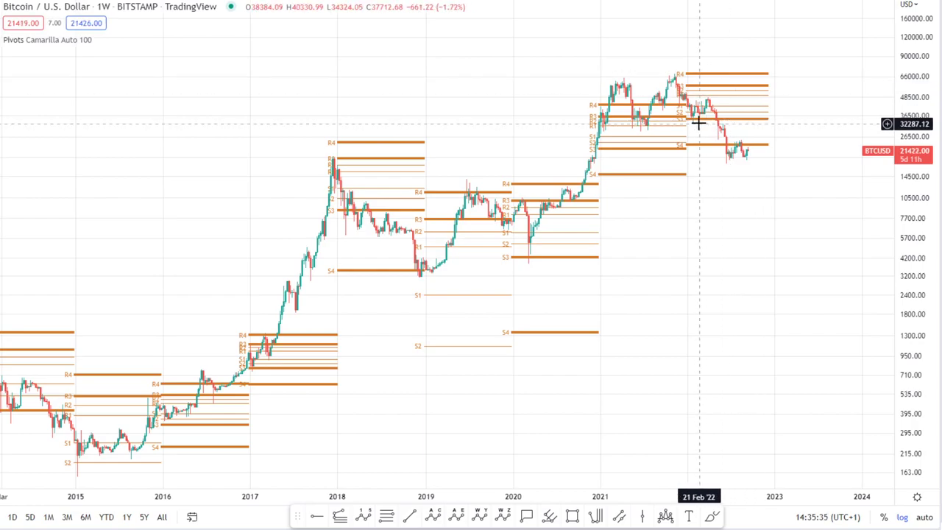
pyautogui.scroll(3, 712, 124)
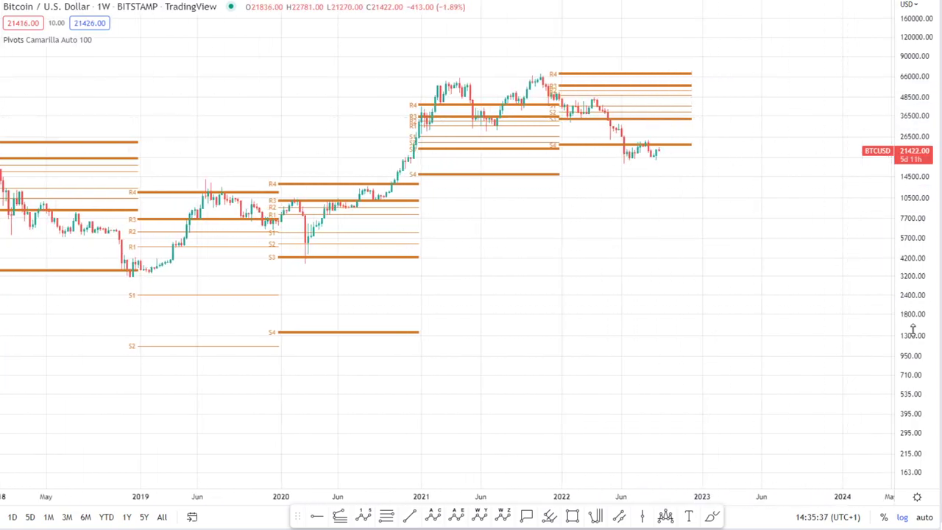
pyautogui.moveTo(913, 279); pyautogui.dragTo(913, 220)
pyautogui.moveTo(695, 164); pyautogui.dragTo(700, 311)
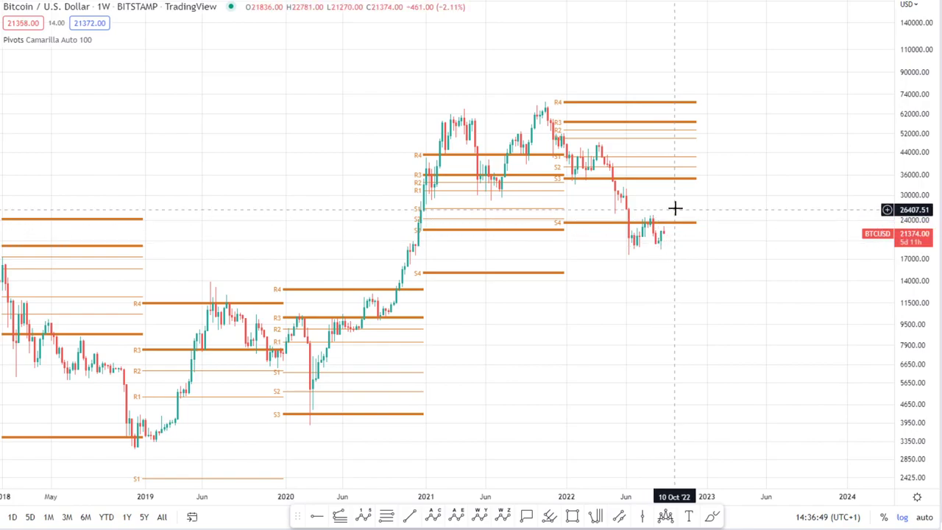
pyautogui.scroll(3, 694, 252)
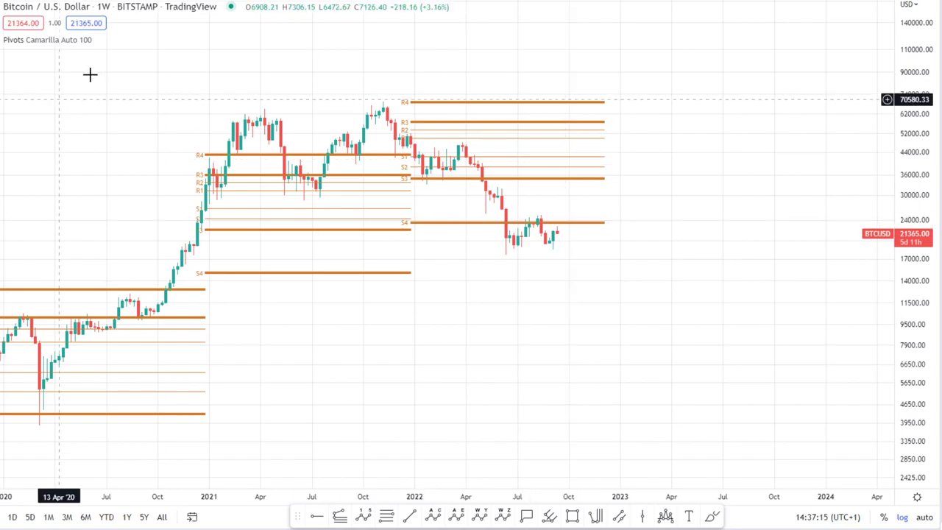
# Switch to the daily interval, auto-fit the price scale, and examine price against the monthly Camarilla pivots from June to September 2022
pyautogui.write('1D')
pyautogui.press('Return')
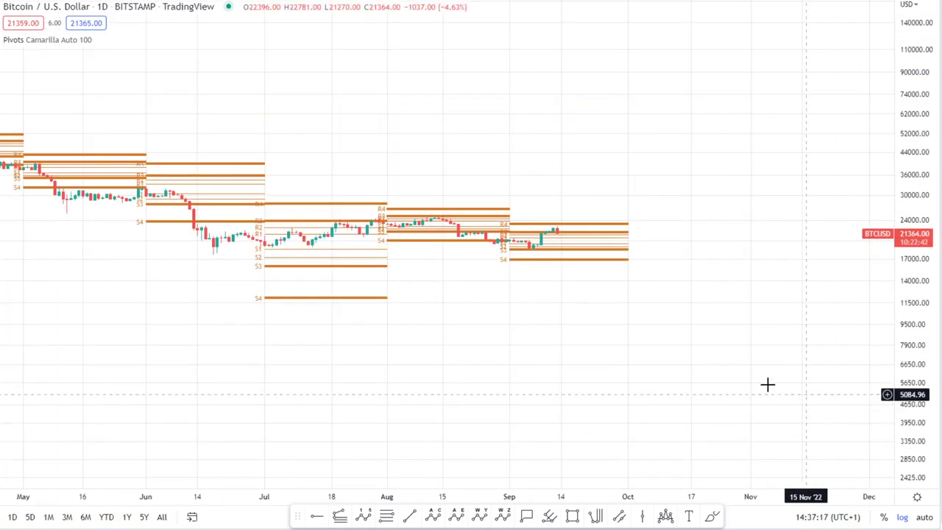
pyautogui.click(926, 518)
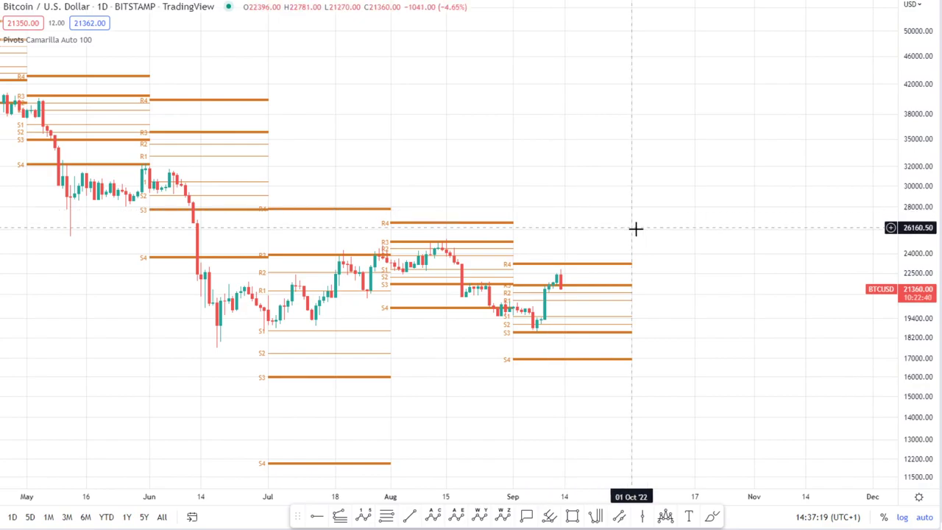
pyautogui.scroll(-3, 635, 228)
pyautogui.scroll(2, 832, 349)
pyautogui.scroll(3, 564, 362)
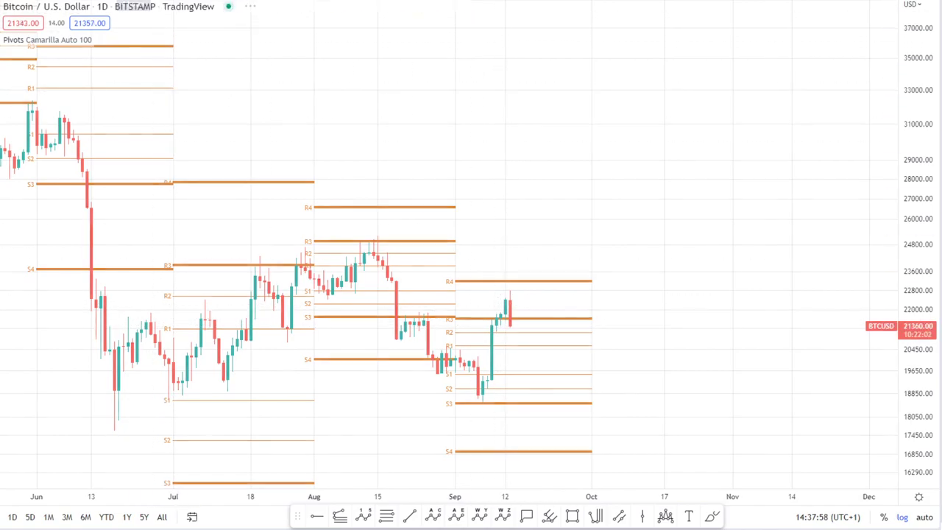
# Switch to the 4-hour interval and examine price against the weekly Camarilla pivots through August and September 2022
pyautogui.write('4h')
pyautogui.press('Return')
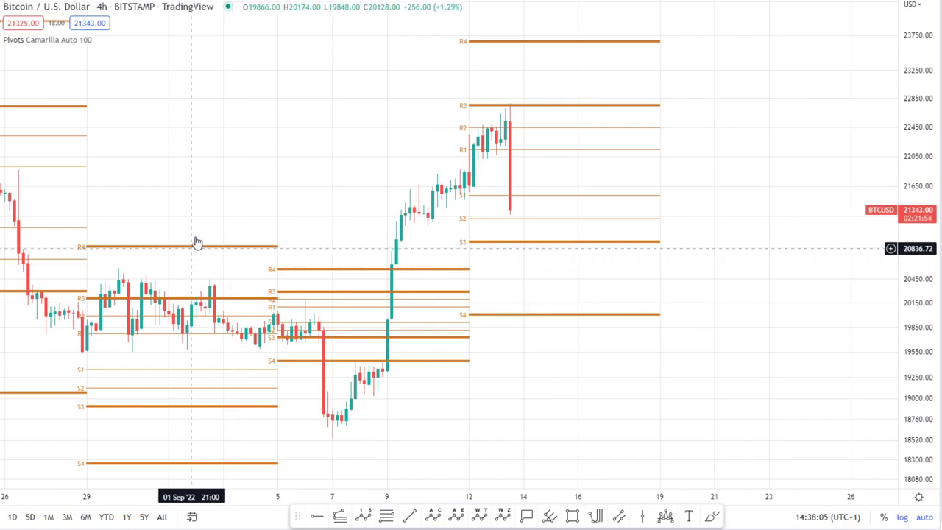
pyautogui.scroll(-3, 396, 52)
pyautogui.scroll(-1, 383, 46)
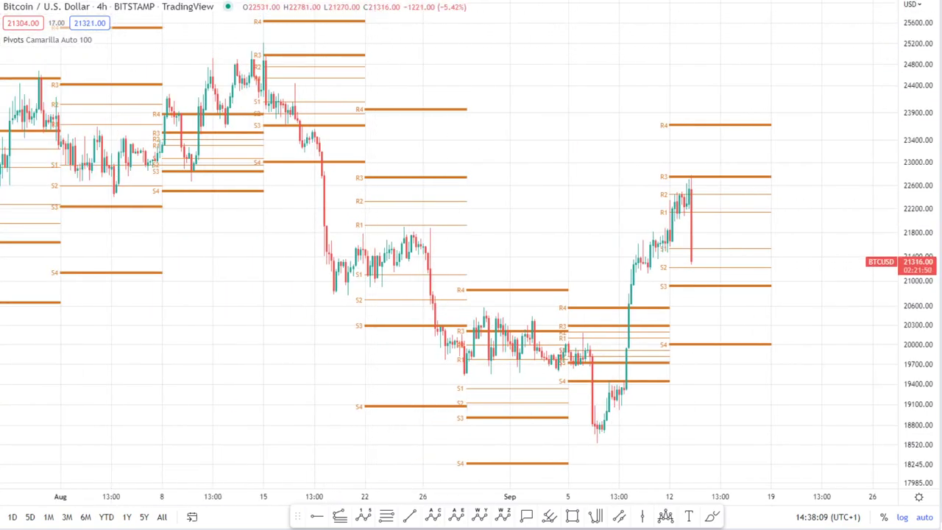
# Hide the Camarilla pivots and show the descending channel and wedge drawings on the 4-hour chart
pyautogui.hotkey('ctrl', 'z')
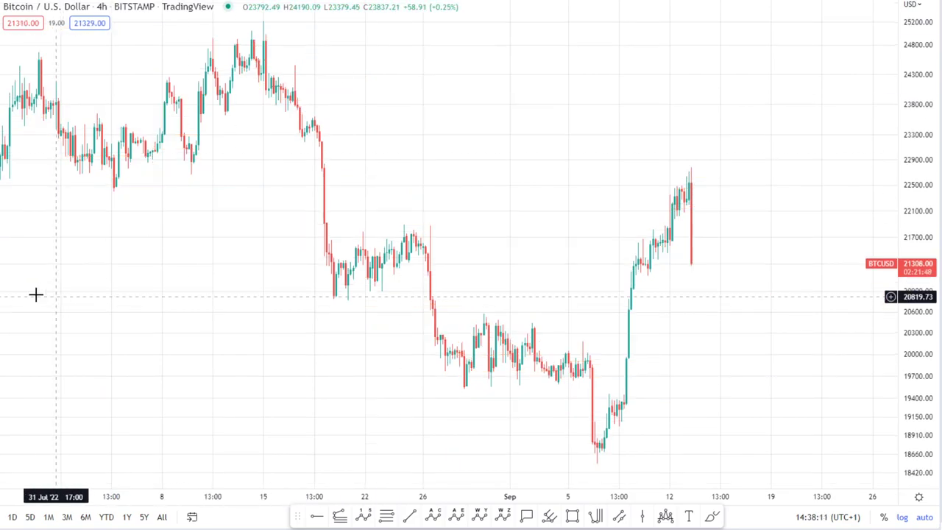
pyautogui.hotkey('ctrl', 'z')
pyautogui.scroll(-2, 441, 111)
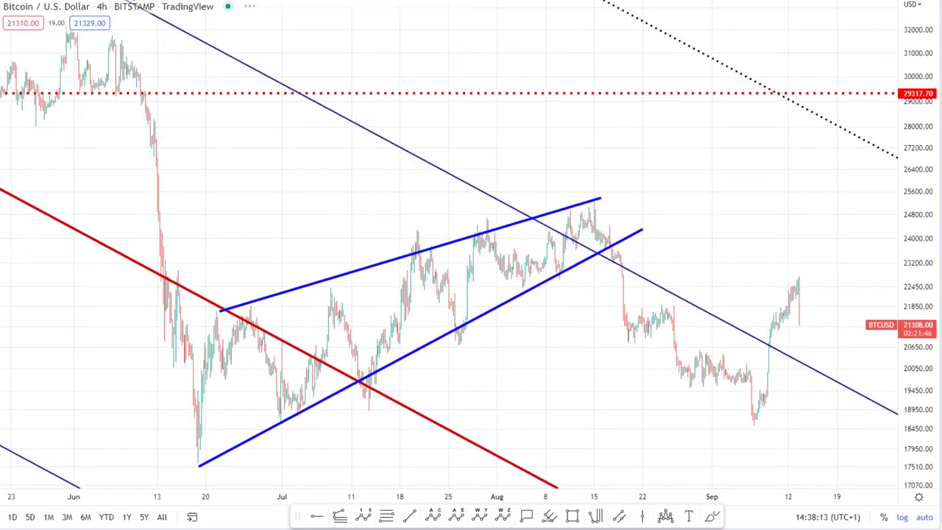
# Return to the daily interval and frame the latest price with the descending channel and the 13541.71 level
pyautogui.write('1D')
pyautogui.press('Return')
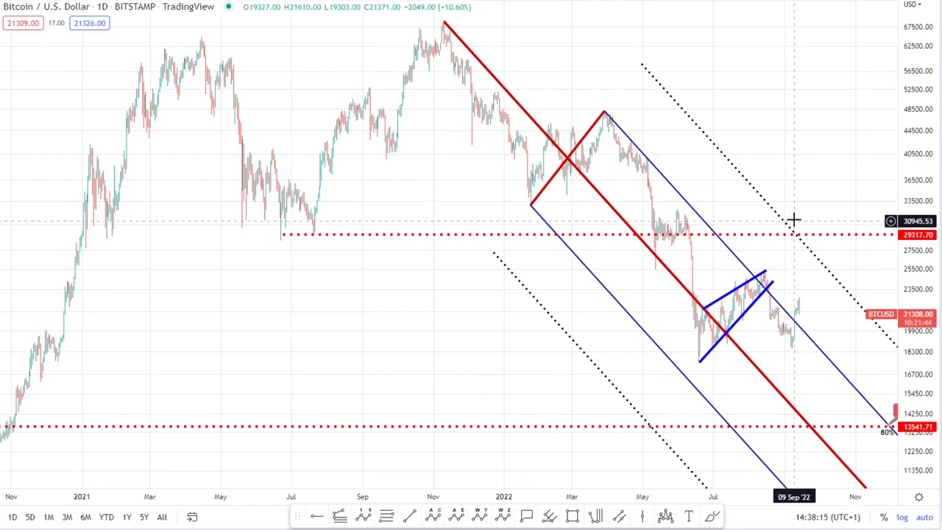
pyautogui.scroll(2, 824, 219)
pyautogui.scroll(-2, 810, 228)
pyautogui.scroll(3, 831, 237)
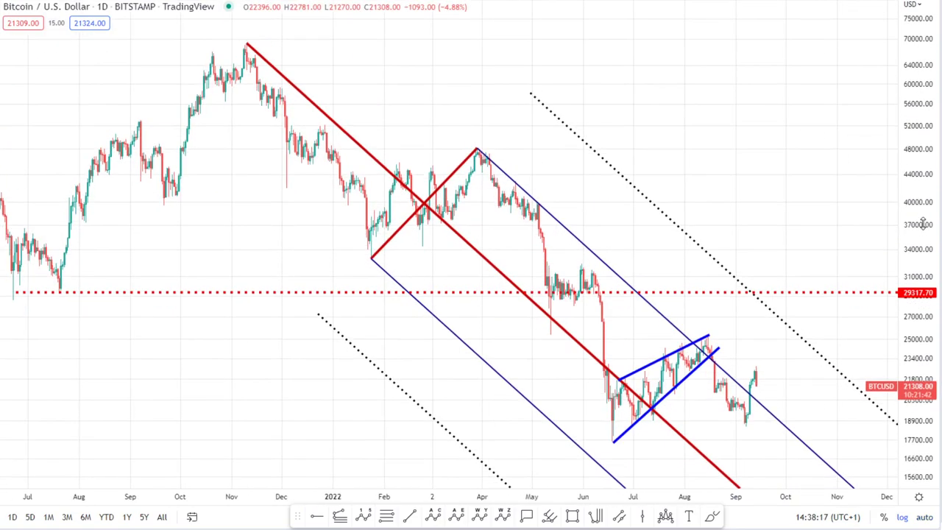
pyautogui.moveTo(812, 246); pyautogui.dragTo(687, 135)
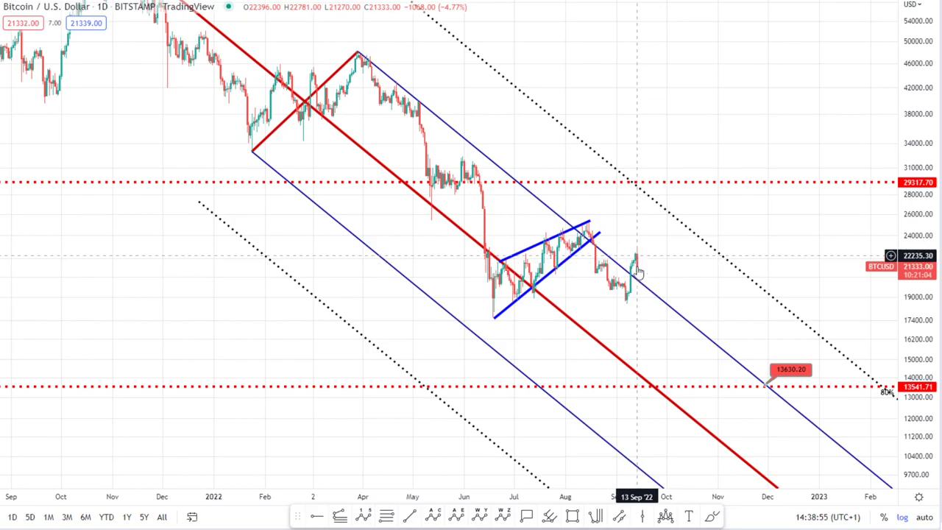
# Switch to the 1-hour interval and auto-fit the price scale around the September 2022 breakout above the blue channel line
pyautogui.press('2')
pyautogui.press('4')
pyautogui.press('0')
pyautogui.press('Return')
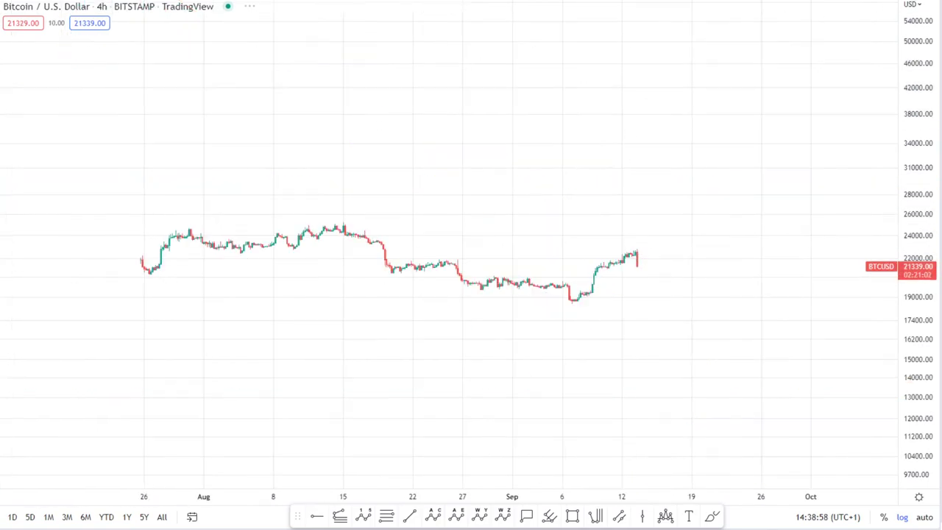
pyautogui.press('Return')
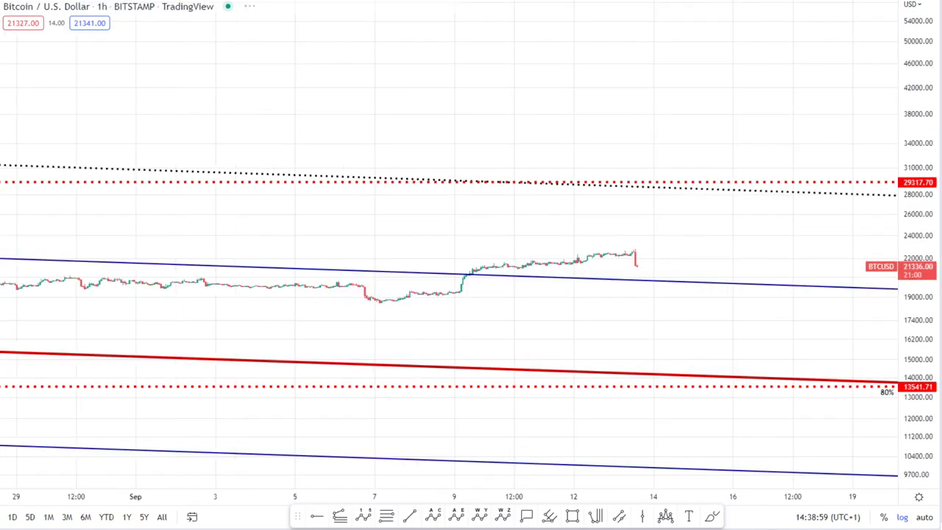
pyautogui.click(922, 518)
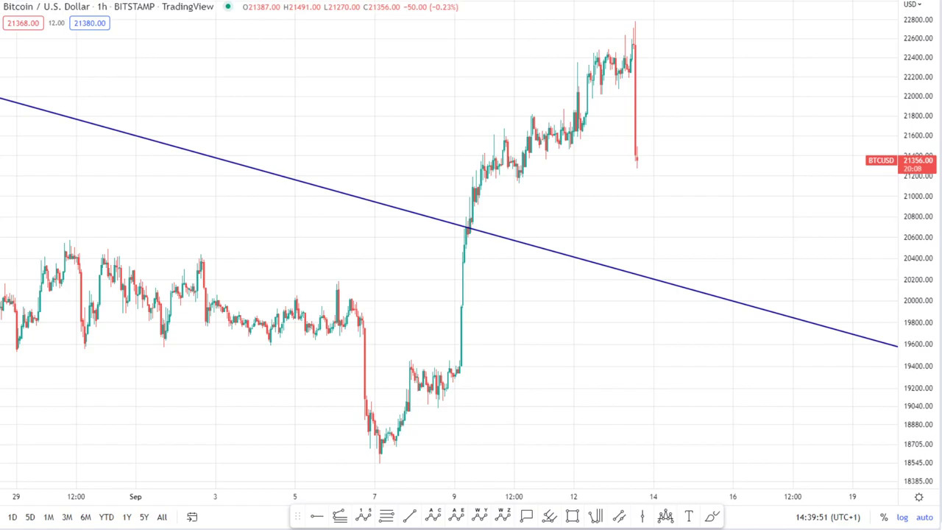
# Switch to the 4-hour interval and examine the descending channel and blue wedge from late 2021 to September 2022
pyautogui.write('4h')
pyautogui.press('Return')
pyautogui.scroll(-5, 723, 179)
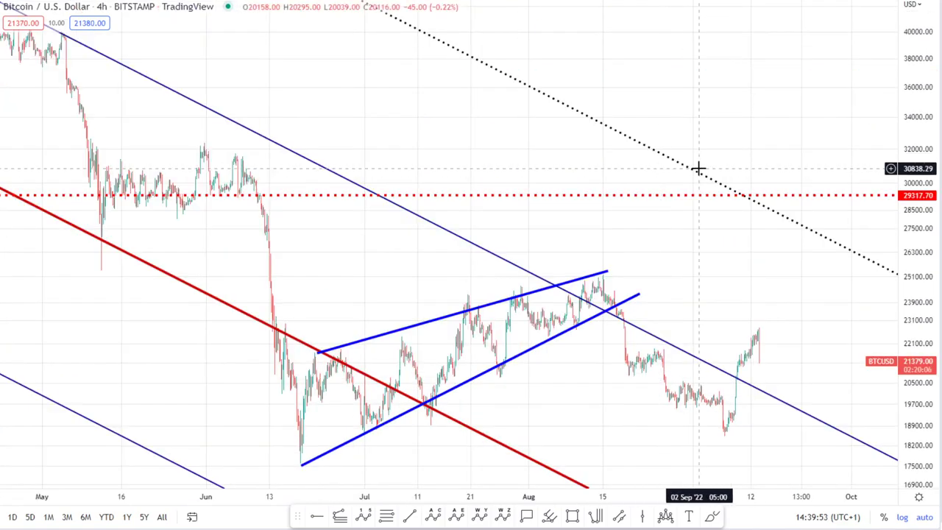
pyautogui.scroll(-5, 698, 169)
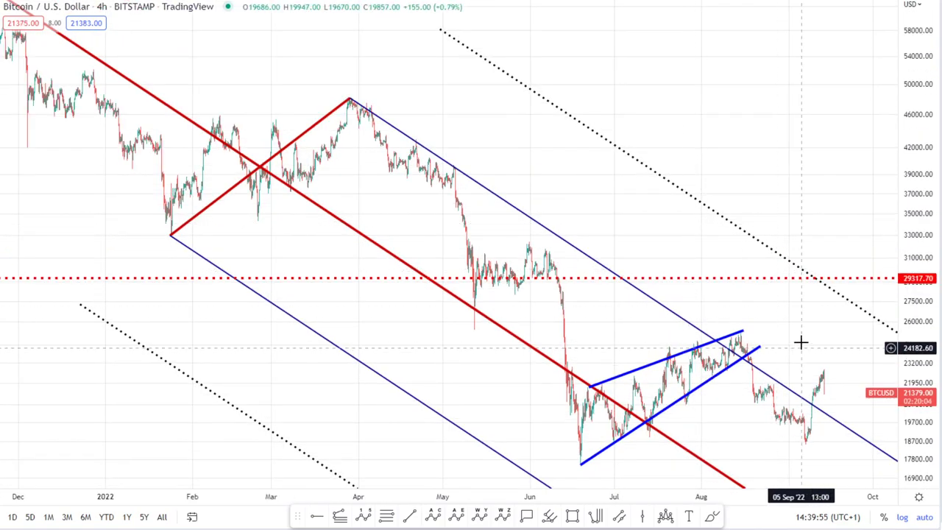
pyautogui.moveTo(814, 334); pyautogui.dragTo(774, 326)
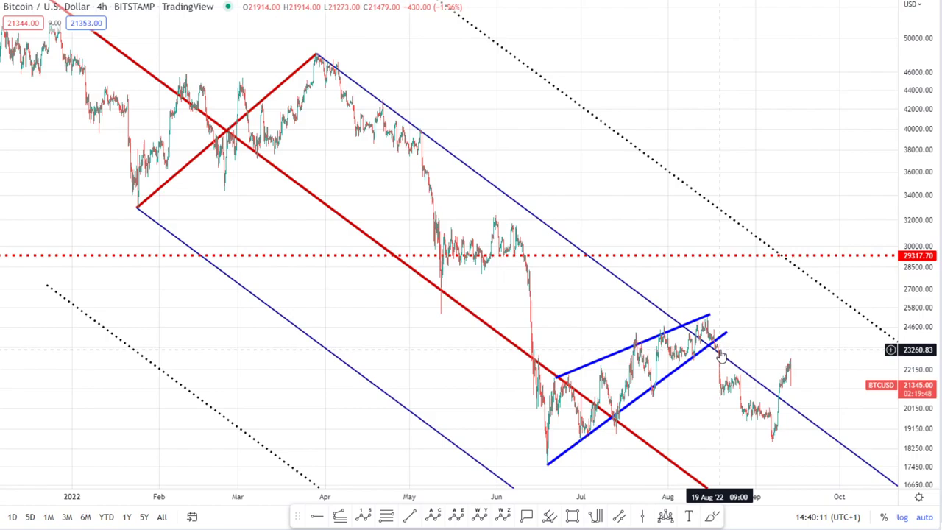
pyautogui.scroll(-3, 721, 339)
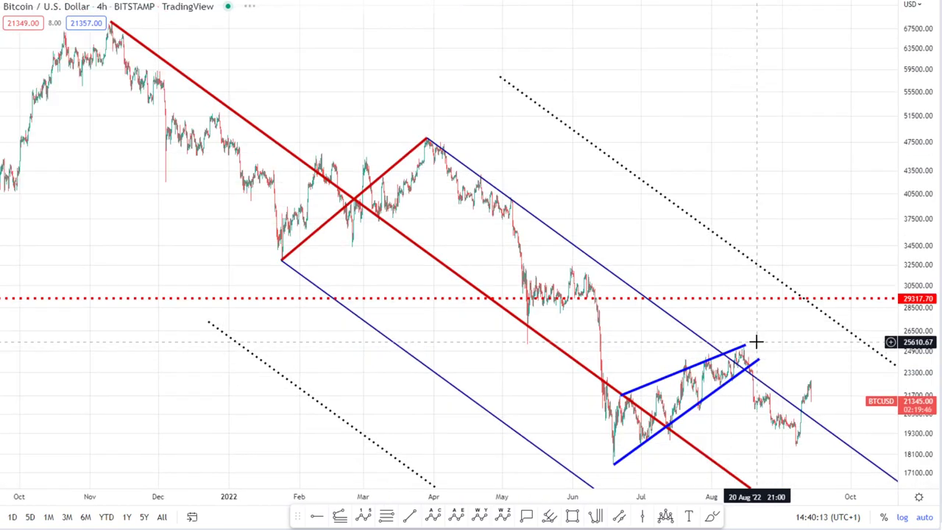
pyautogui.scroll(4, 756, 340)
pyautogui.hscroll(3, 836, 332)
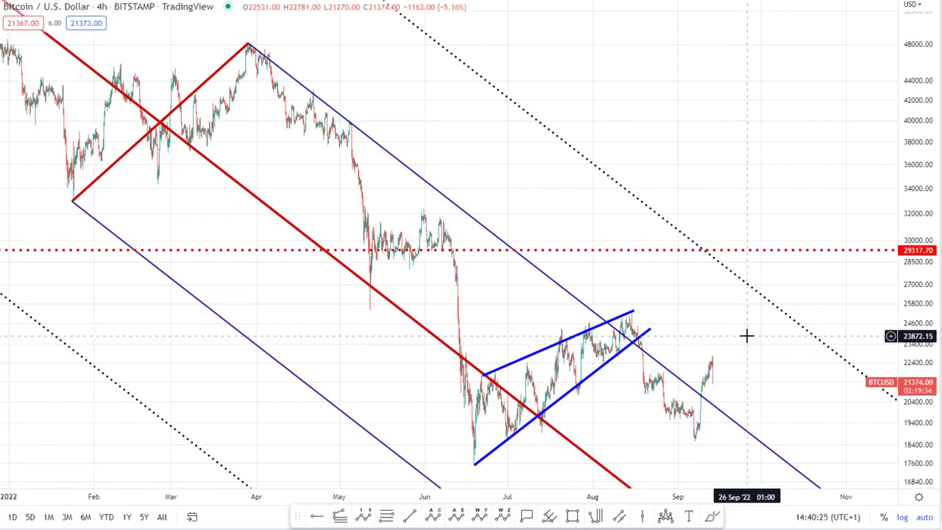
# Switch to the daily interval and view the descending channel against the dotted levels marked 80% and 90%
pyautogui.scroll(-3, 746, 336)
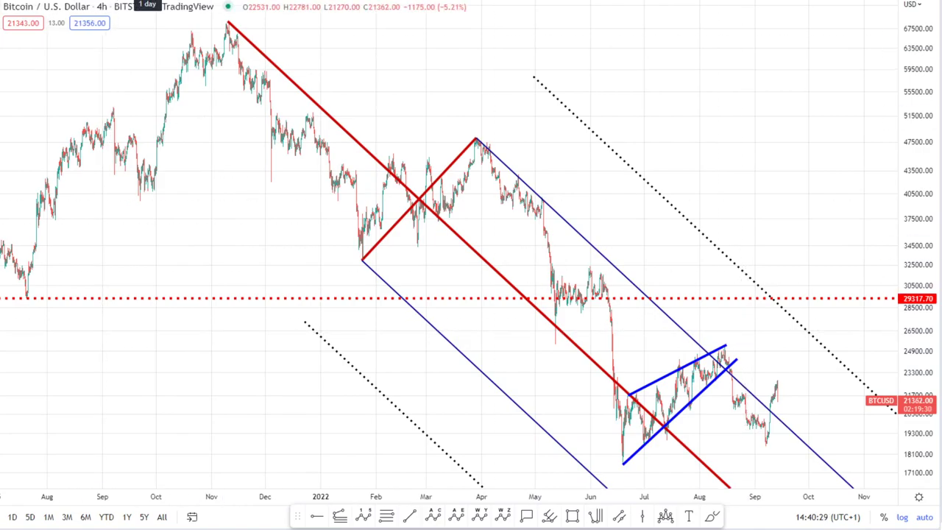
pyautogui.press('Return')
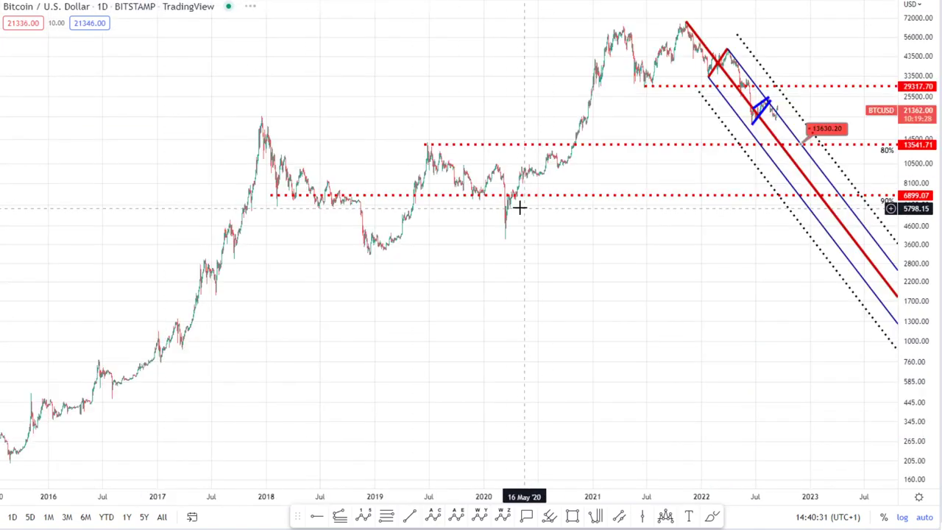
pyautogui.scroll(3, 603, 222)
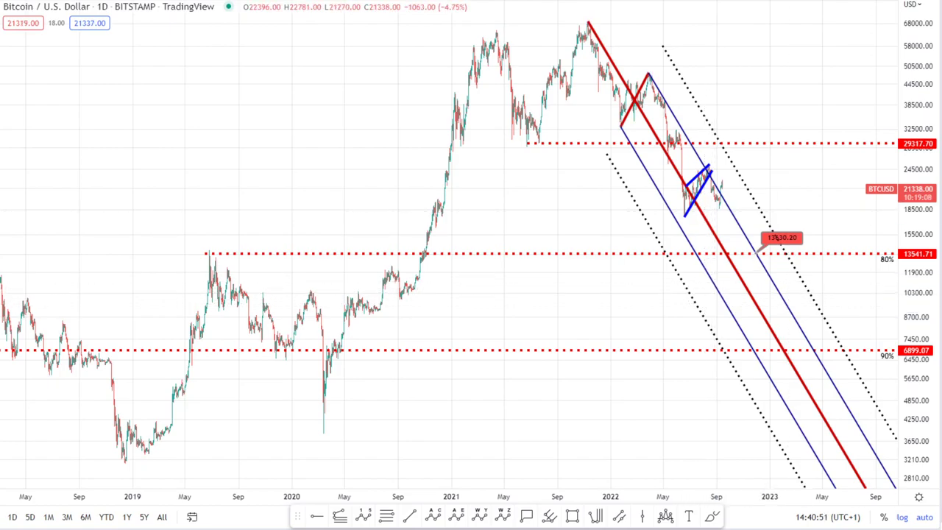
# Open the US Nas 100 chart and set it to the weekly interval, showing the full price history since 2003
pyautogui.press('space')
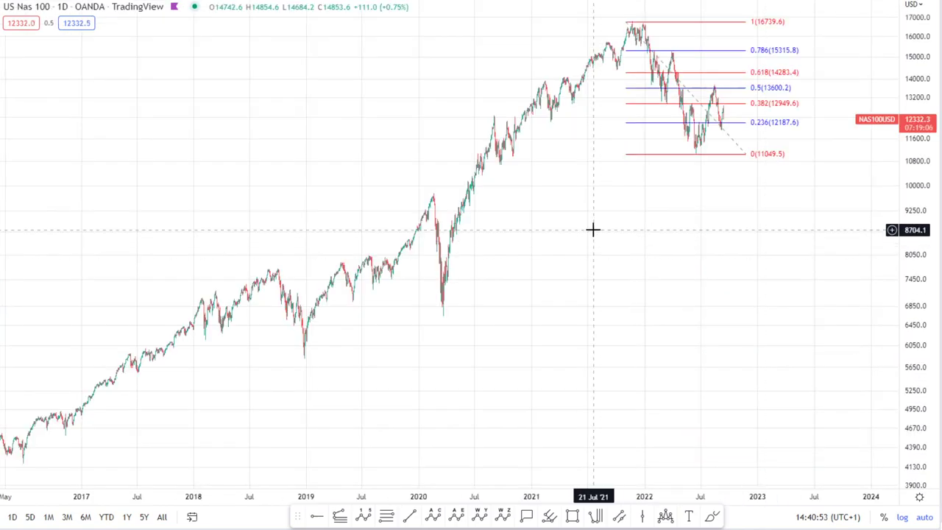
pyautogui.scroll(-5, 594, 224)
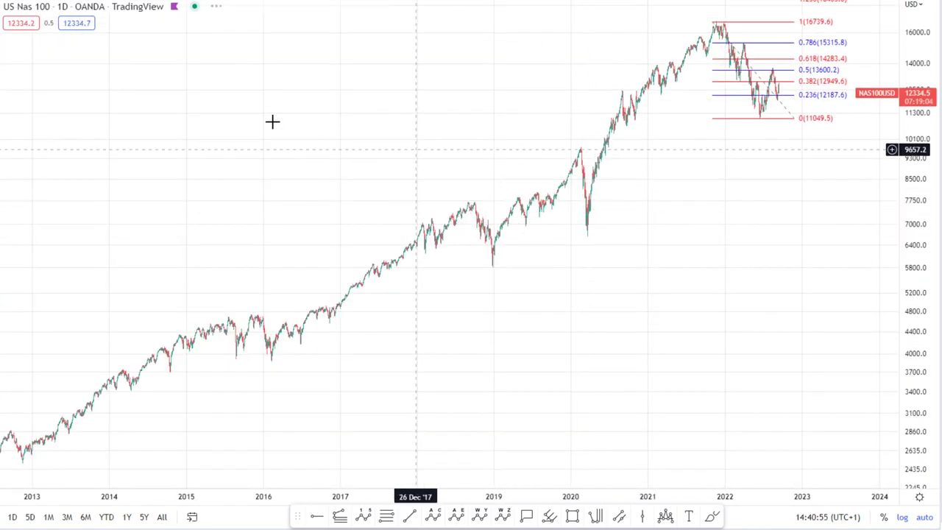
pyautogui.press('1')
pyautogui.press('w')
pyautogui.press('Return')
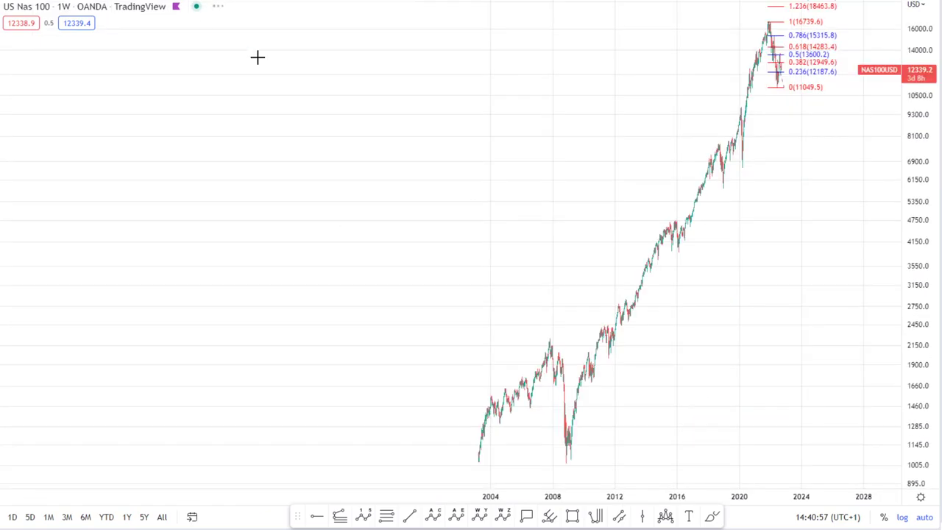
pyautogui.scroll(2, 732, 290)
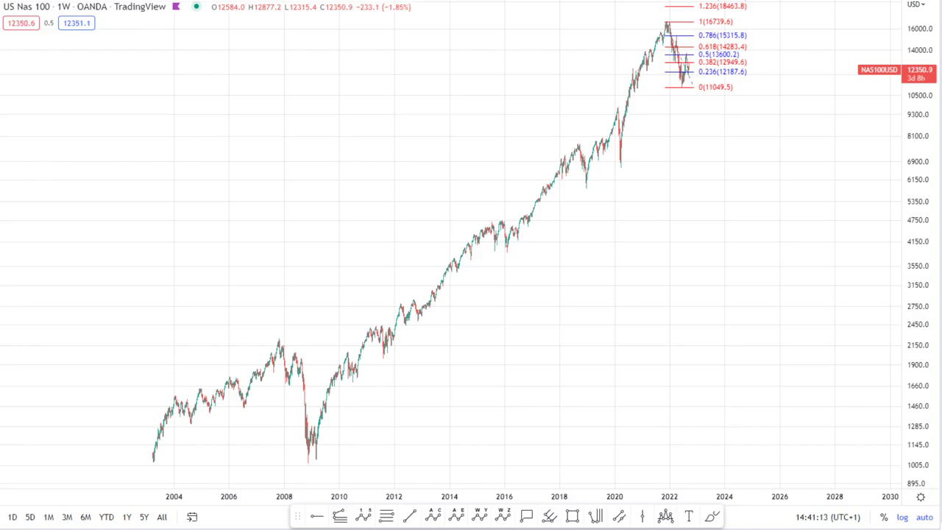
# Show the ascending channel drawn from the 2008 low on the weekly Nas 100 chart, alongside the Fibonacci retracement
pyautogui.press('Delete')
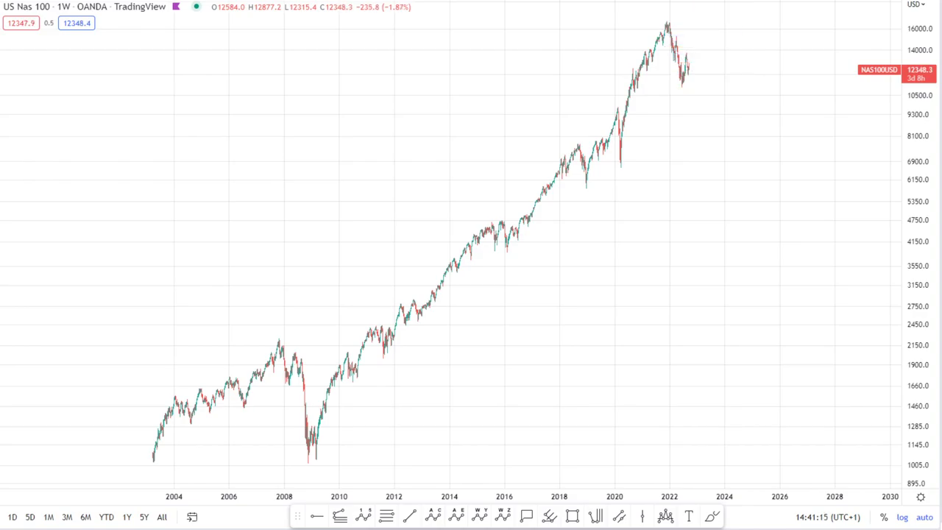
pyautogui.hotkey('ctrl', 'z')
pyautogui.hotkey('ctrl', 'z')
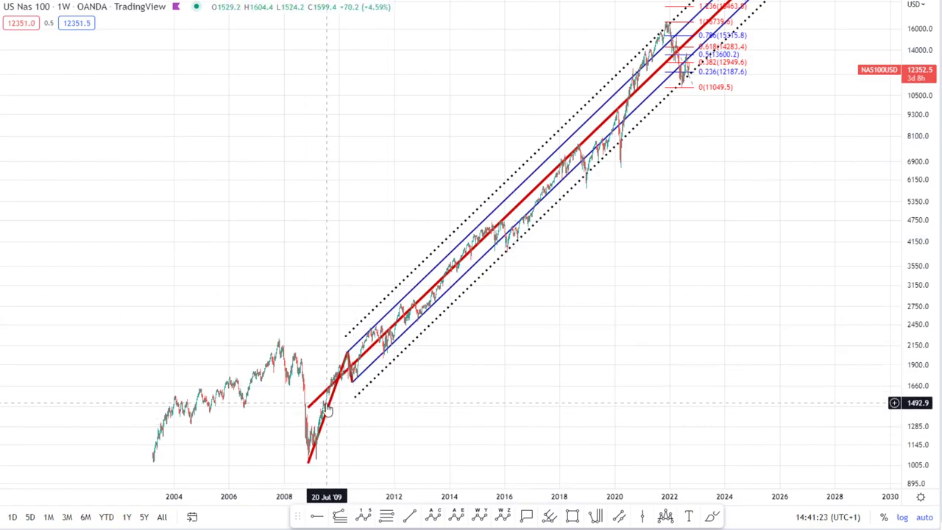
pyautogui.scroll(3, 558, 209)
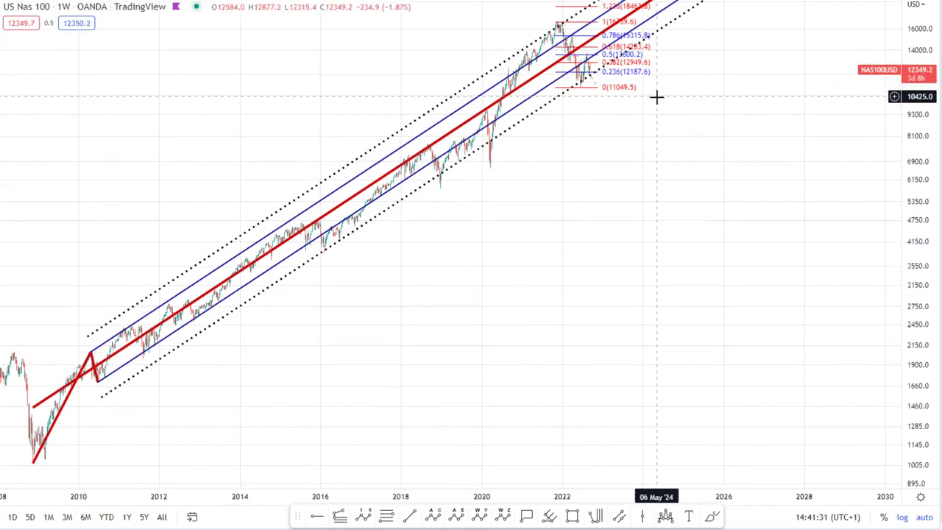
# Hide the Fibonacci retracement and the long-term ascending channel, and show the descending channel from the late-2021 high
pyautogui.press('Delete')
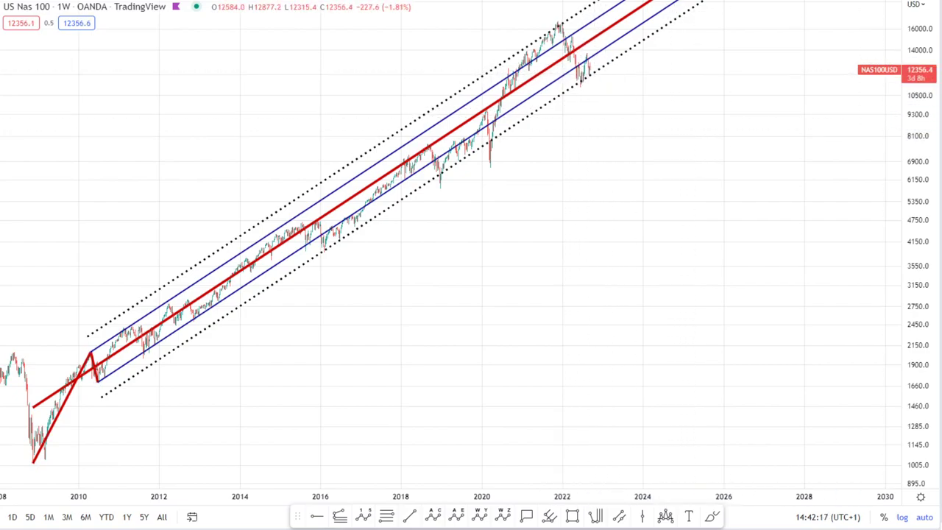
pyautogui.hotkey('ctrl', 'z')
pyautogui.hotkey('ctrl', 'z')
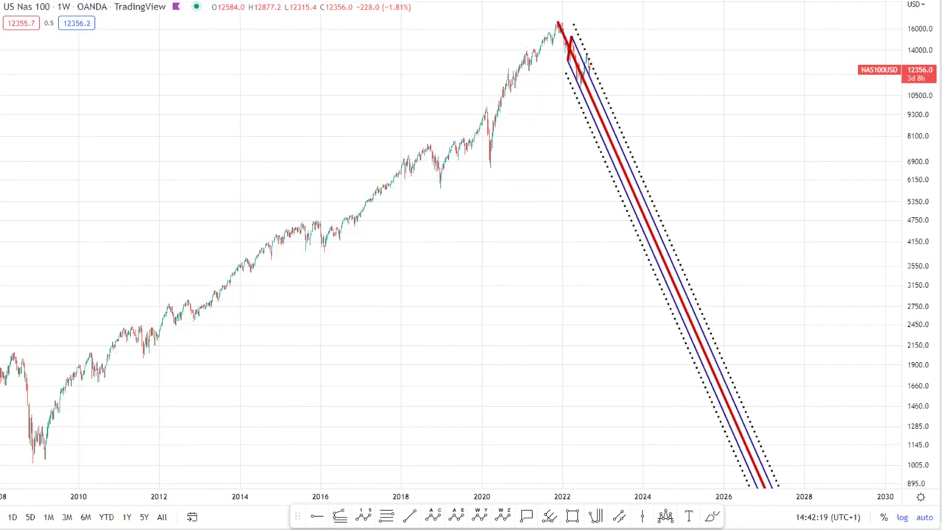
# Switch to the daily interval and examine Nas 100 price inside the descending channel from late 2021 to September 2022
pyautogui.write('1D')
pyautogui.press('Return')
pyautogui.scroll(-3, 685, 253)
pyautogui.scroll(3, 685, 252)
pyautogui.scroll(-3, 467, 133)
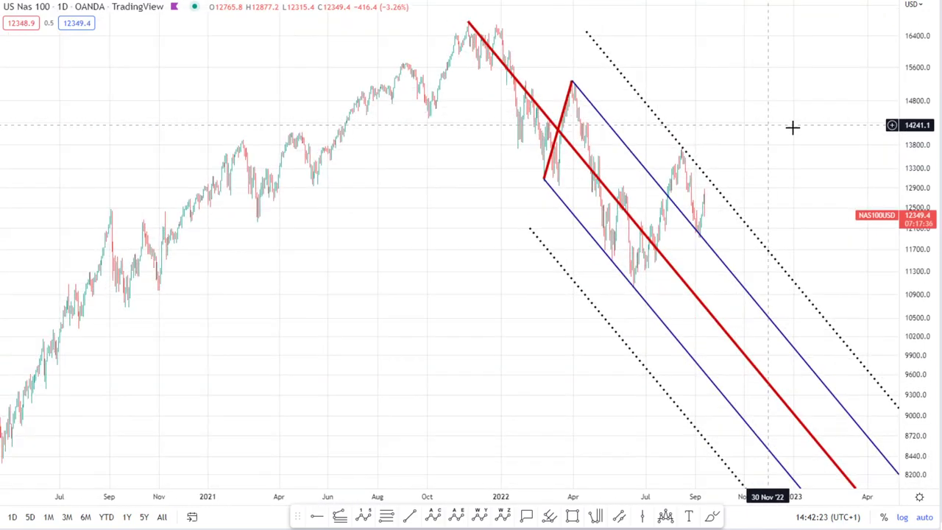
pyautogui.scroll(2, 826, 170)
pyautogui.scroll(2, 641, 135)
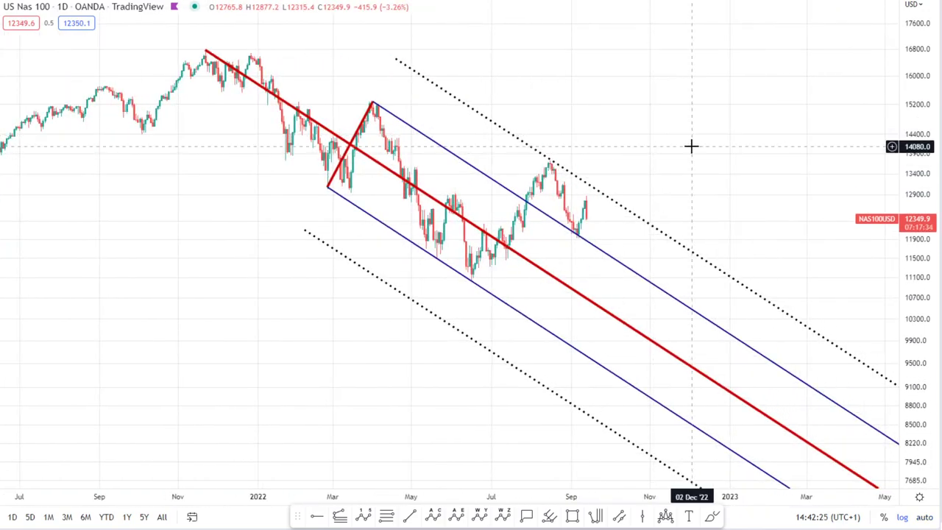
pyautogui.moveTo(692, 145); pyautogui.dragTo(658, 185)
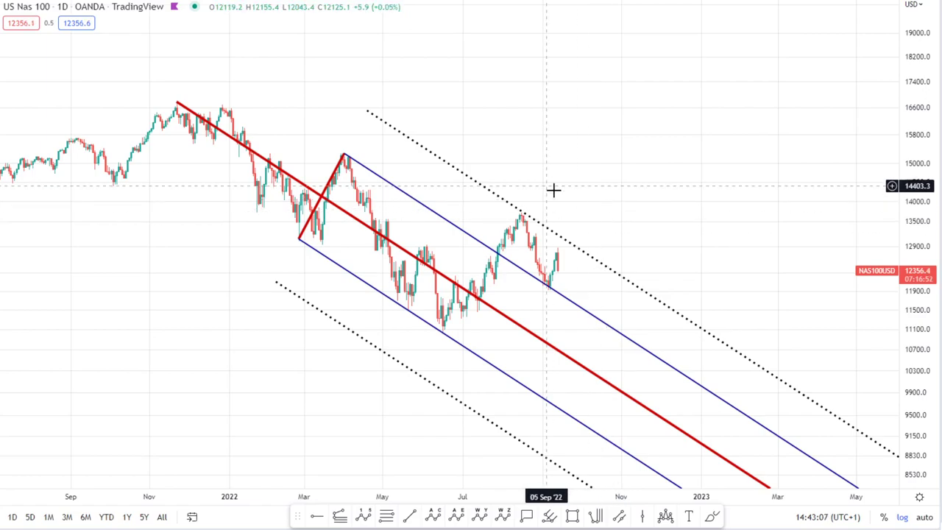
# Show the ascending channel drawn from the June 2022 low and hide the descending channel
pyautogui.hotkey('ctrl', 'z')
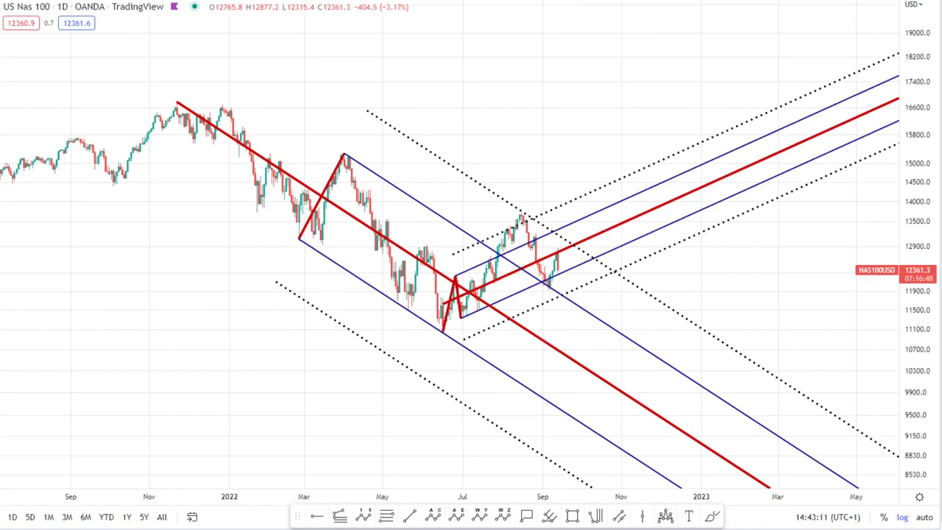
pyautogui.hotkey('ctrl', 'z')
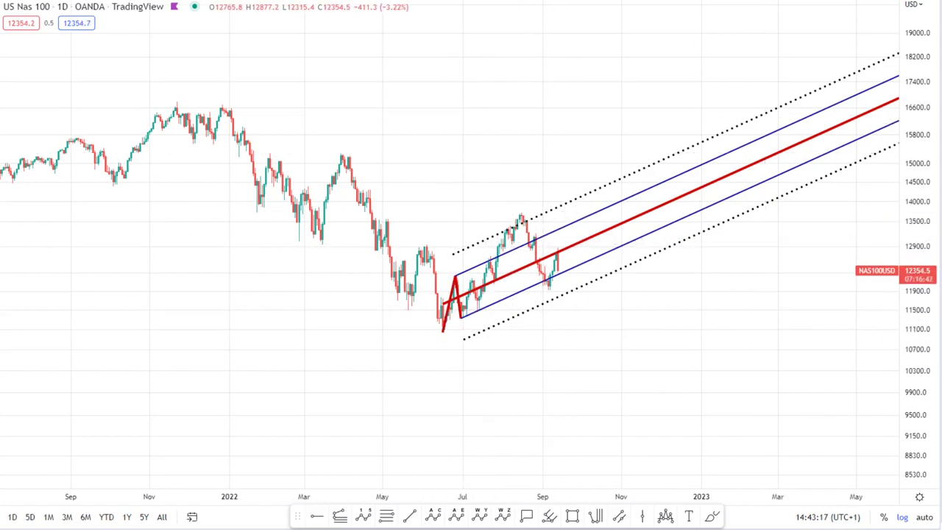
# Show the Nas 100 Fibonacci retracement and the descending channel from the August 2022 high, and hide the ascending channel
pyautogui.hotkey('ctrl', 'z')
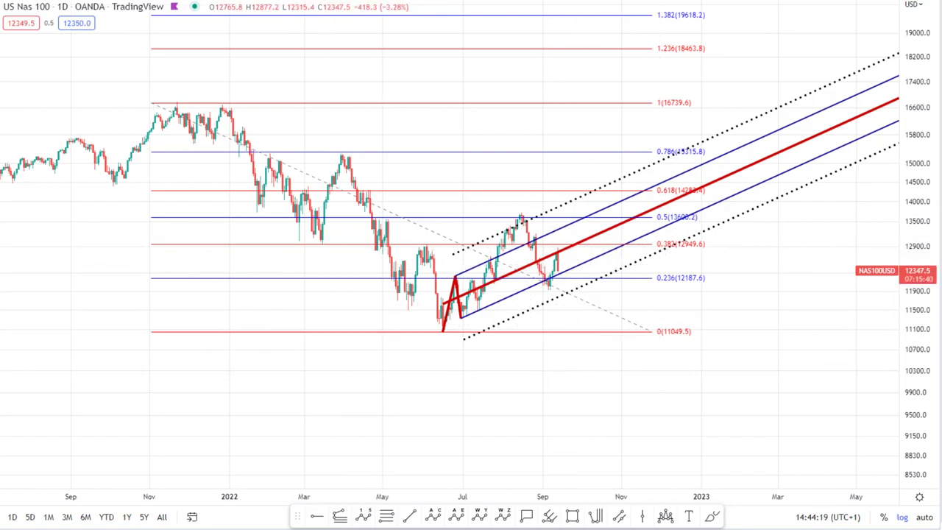
pyautogui.click(549, 278)
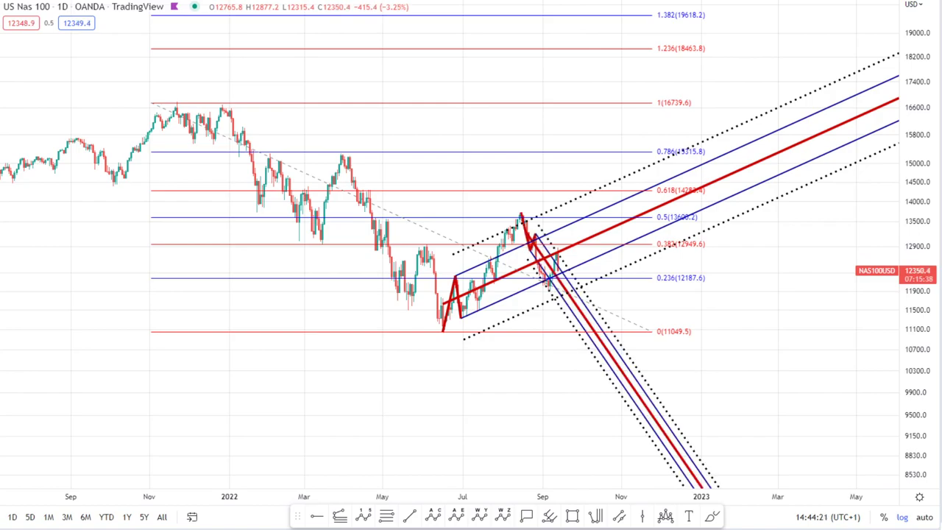
pyautogui.hotkey('ctrl', 'z')
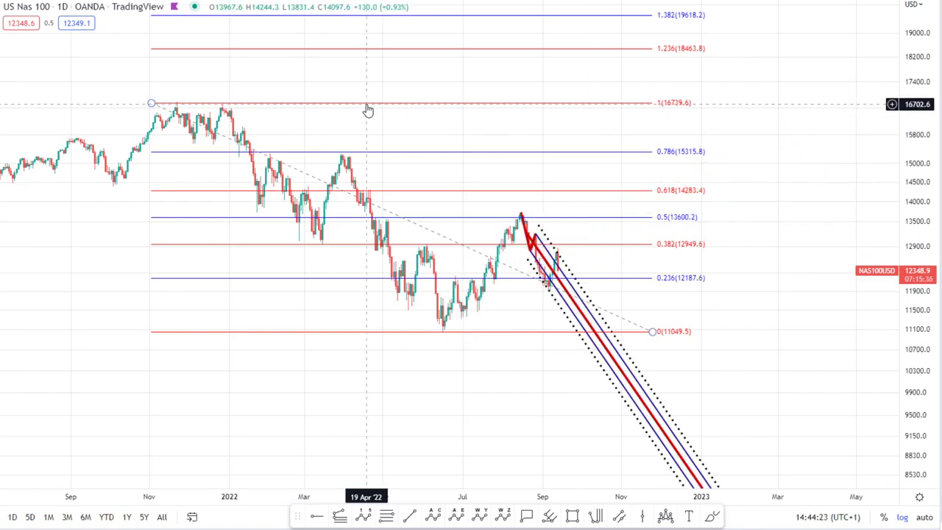
# Switch to the 4-hour interval, fit the price scale and examine Nas 100 price inside the descending channel from the August high
pyautogui.write('240')
pyautogui.press('Return')
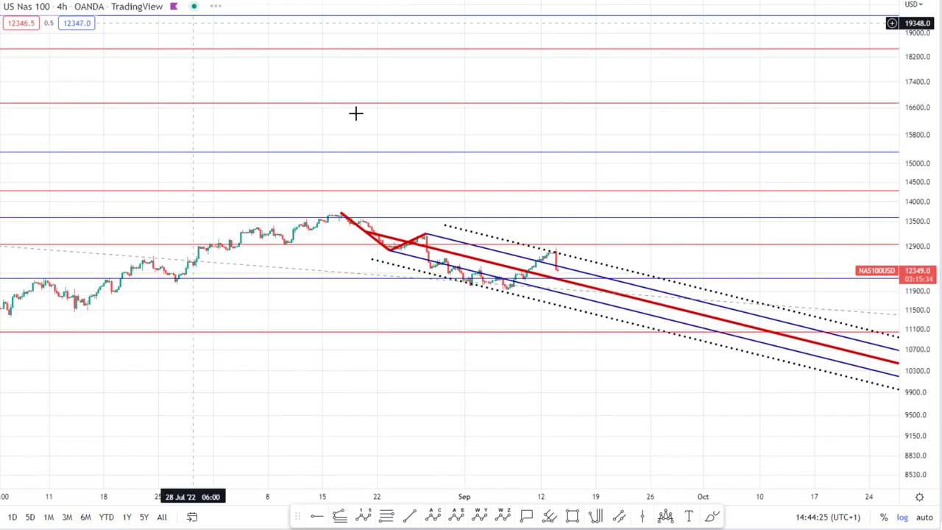
pyautogui.doubleClick(919, 430)
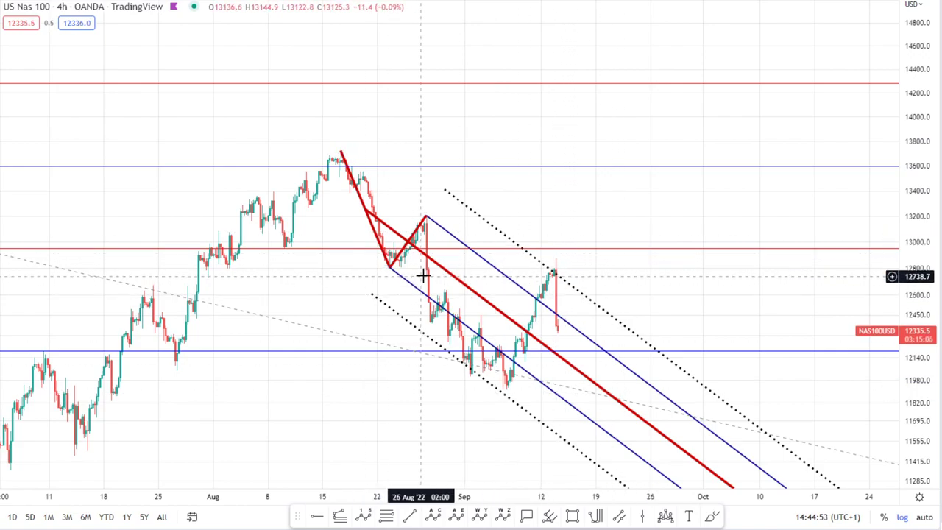
pyautogui.scroll(-3, 501, 238)
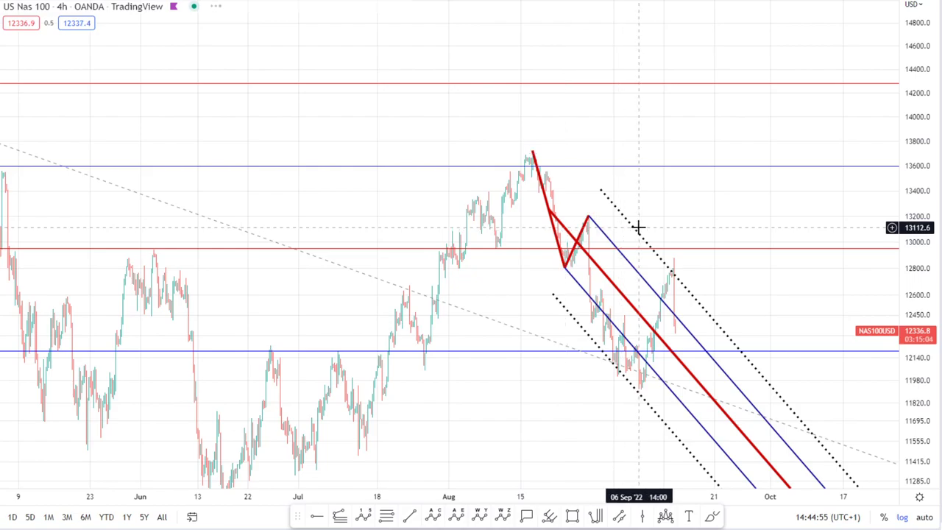
pyautogui.scroll(2, 638, 226)
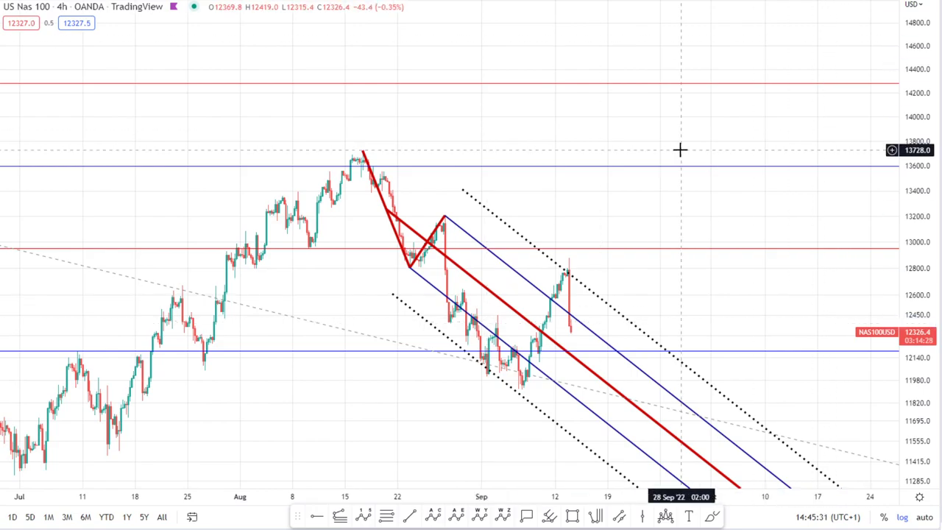
pyautogui.scroll(-3, 654, 177)
pyautogui.scroll(3, 662, 173)
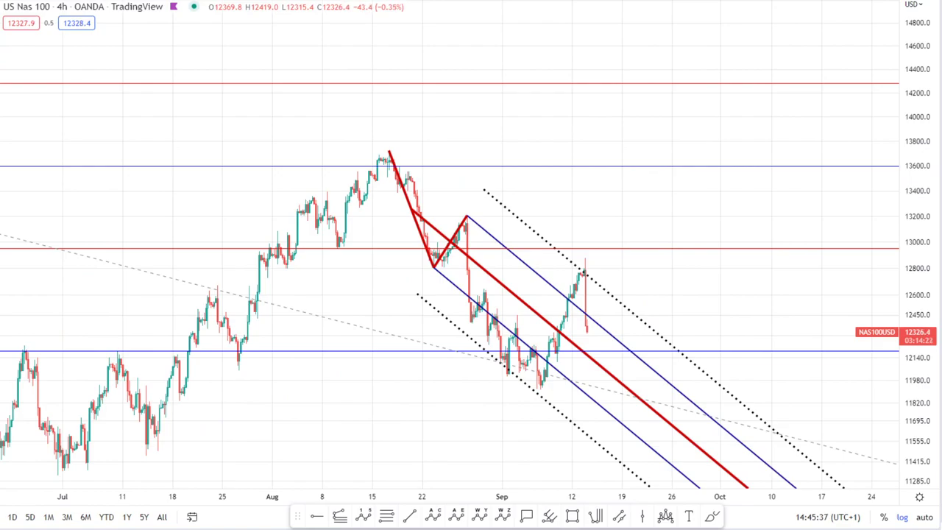
# Open the Dow Jones Industrial Average chart on the monthly interval and auto-fit its price scale
pyautogui.press('Down')
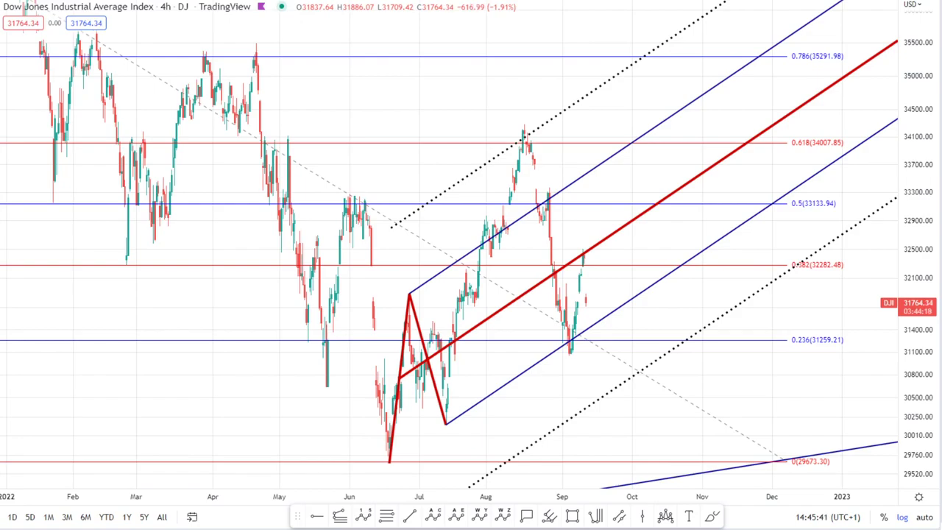
pyautogui.write('1M')
pyautogui.press('Return')
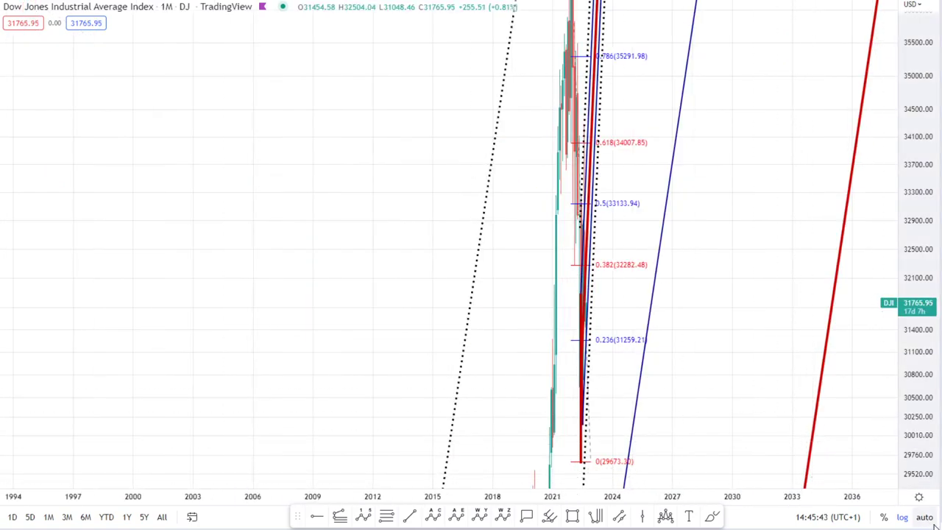
pyautogui.click(931, 519)
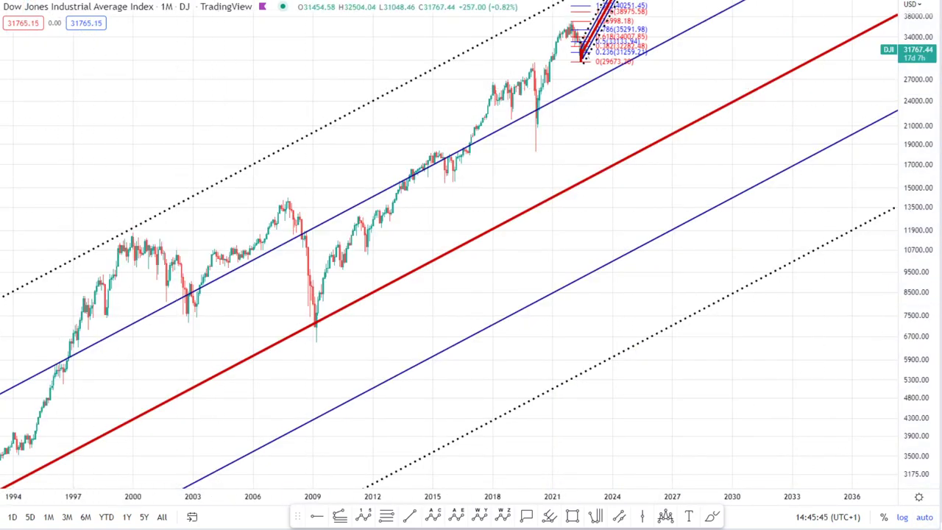
# Hide the drawings on the monthly Dow chart and display its full history on a linear price scale
pyautogui.scroll(-8, 454, 214)
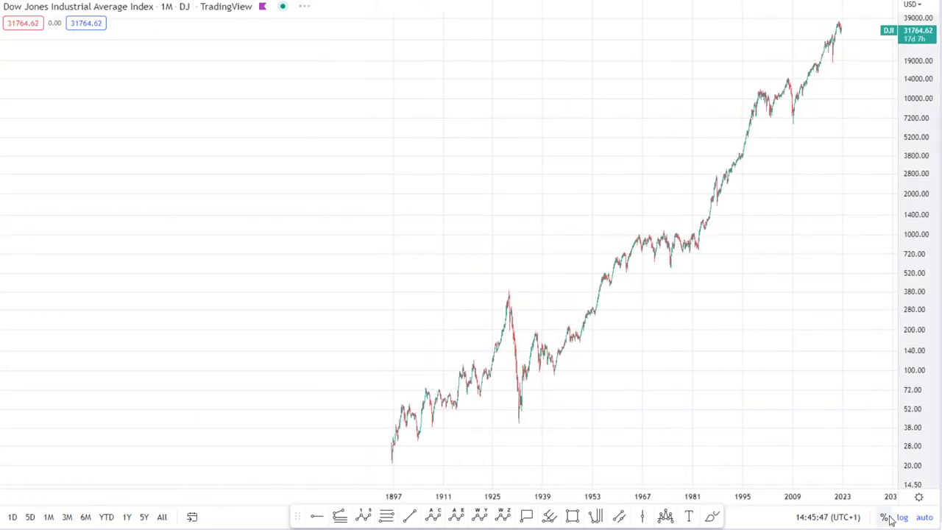
pyautogui.click(901, 518)
pyautogui.scroll(3, 689, 232)
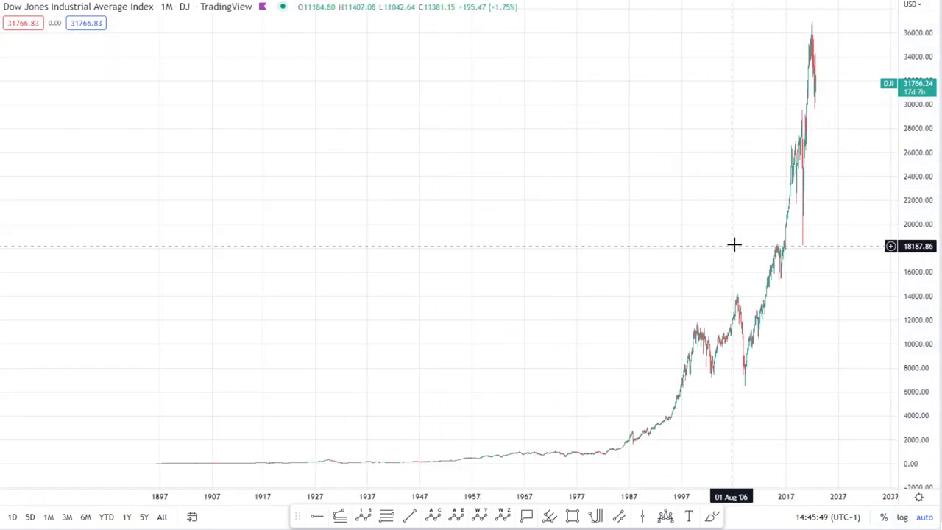
# Examine the Dow's long-term monthly price history from 1897 to 2022, including the 2000, 2008, 2020 and 2022 declines
pyautogui.scroll(3, 758, 155)
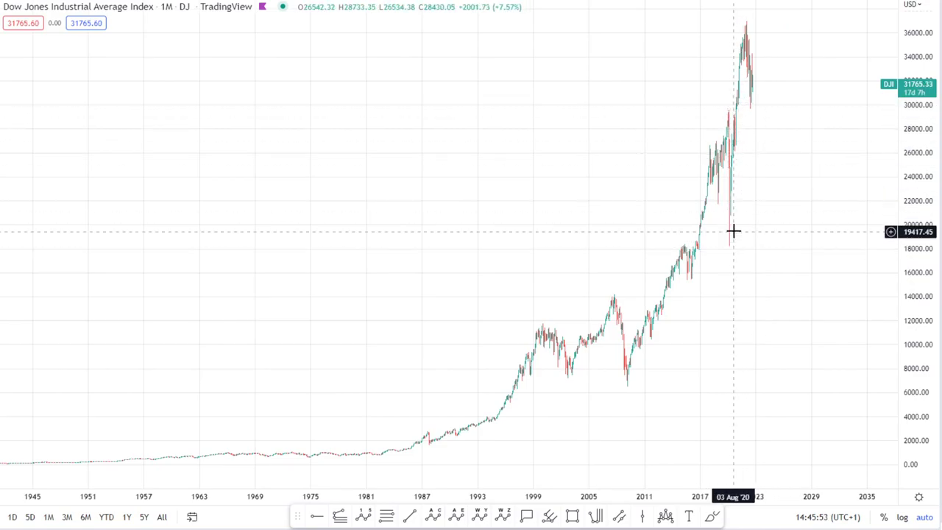
pyautogui.scroll(3, 733, 231)
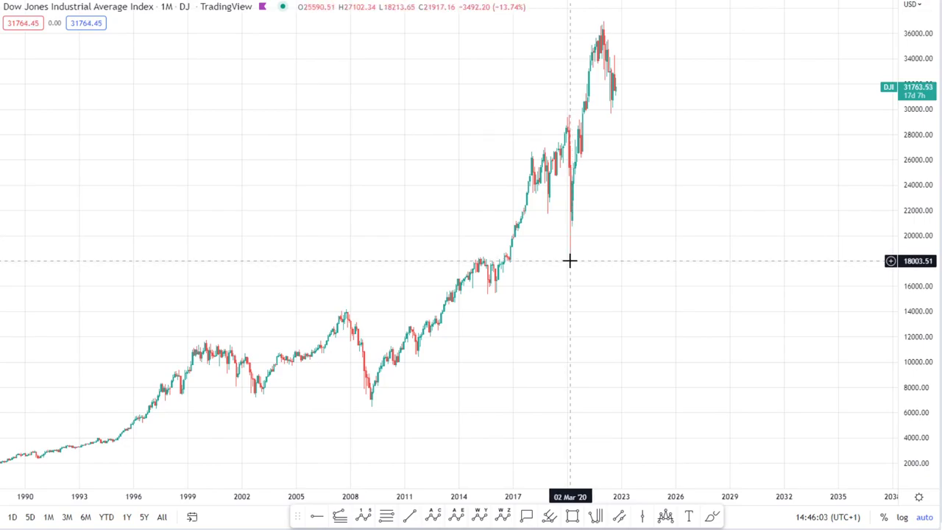
pyautogui.scroll(-5, 597, 246)
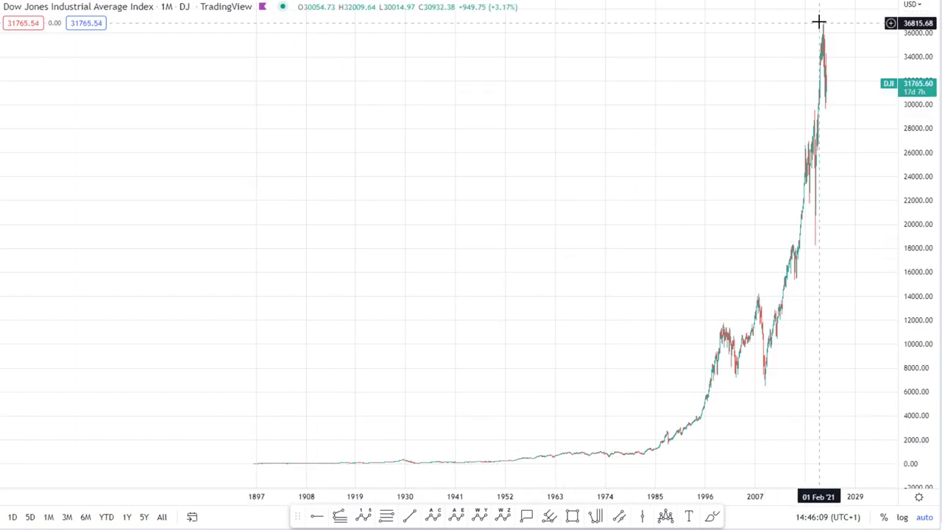
pyautogui.scroll(4, 809, 42)
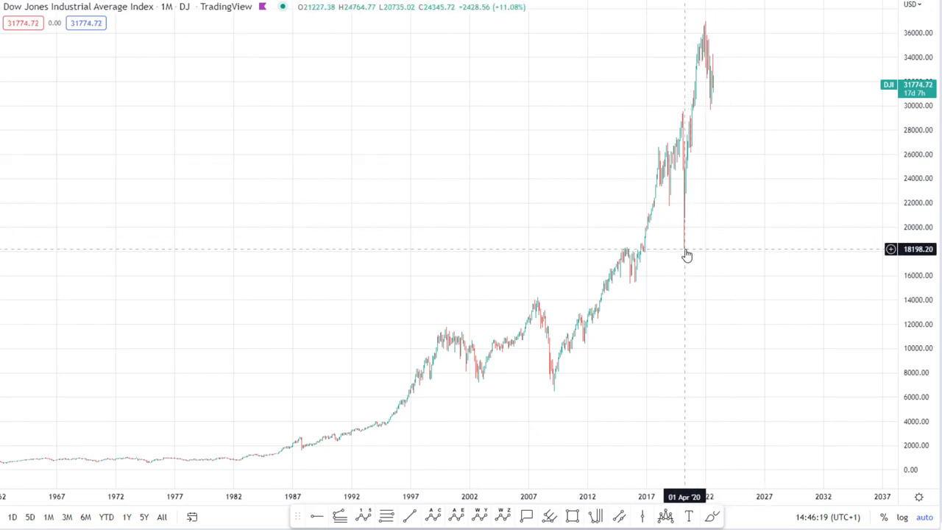
pyautogui.scroll(-2, 685, 251)
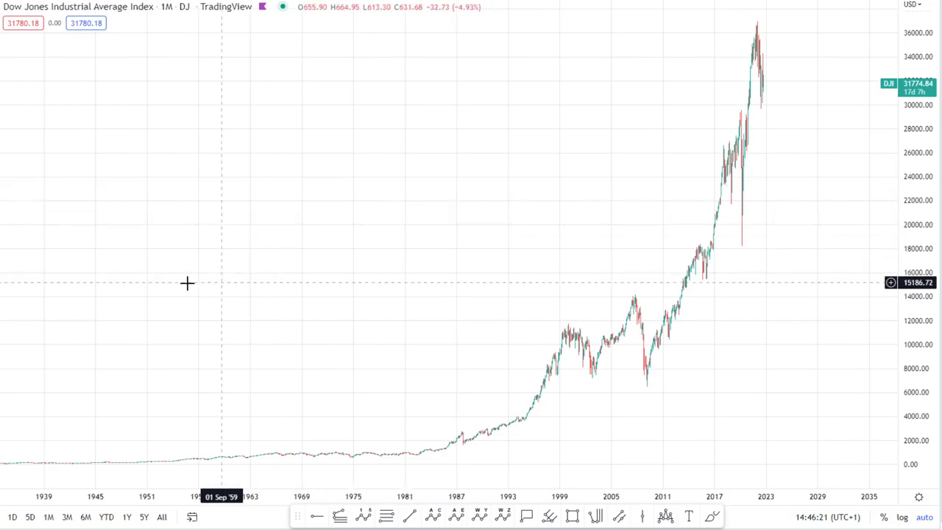
pyautogui.scroll(-2, 220, 291)
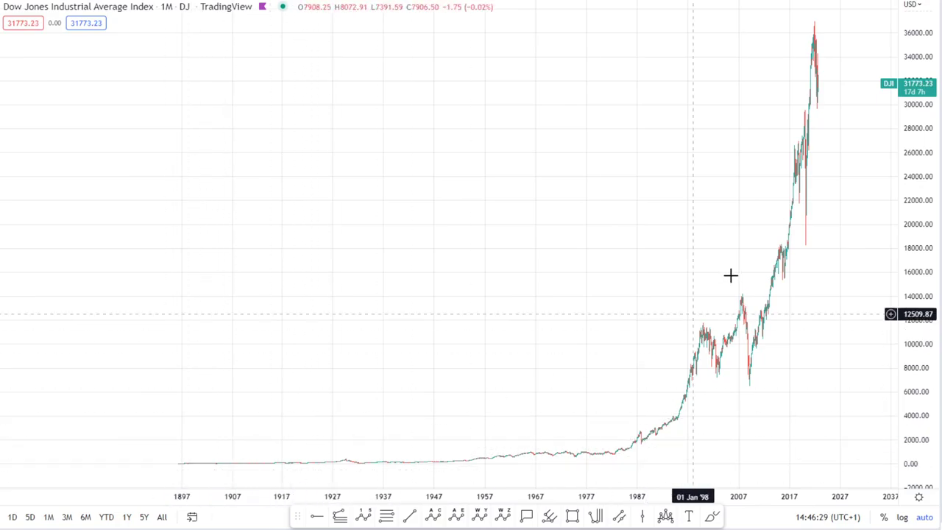
pyautogui.scroll(10, 780, 166)
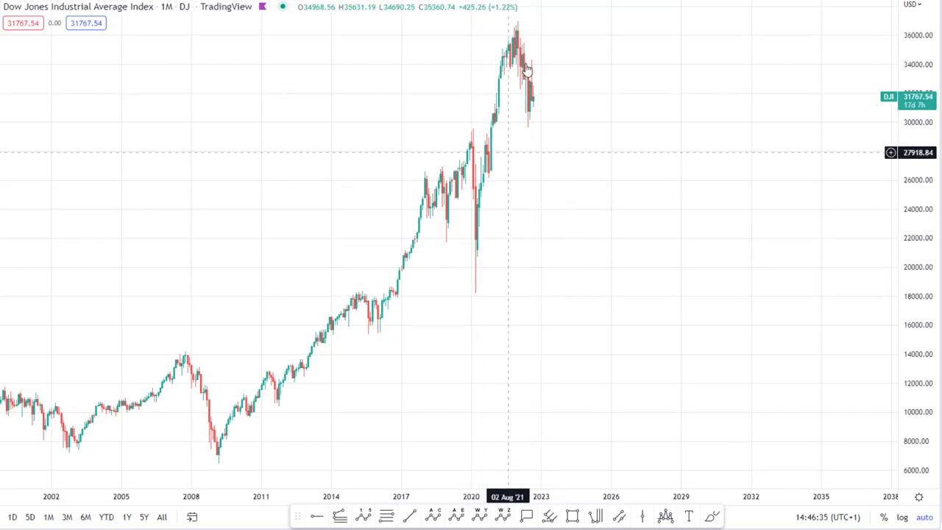
pyautogui.scroll(-8, 609, 185)
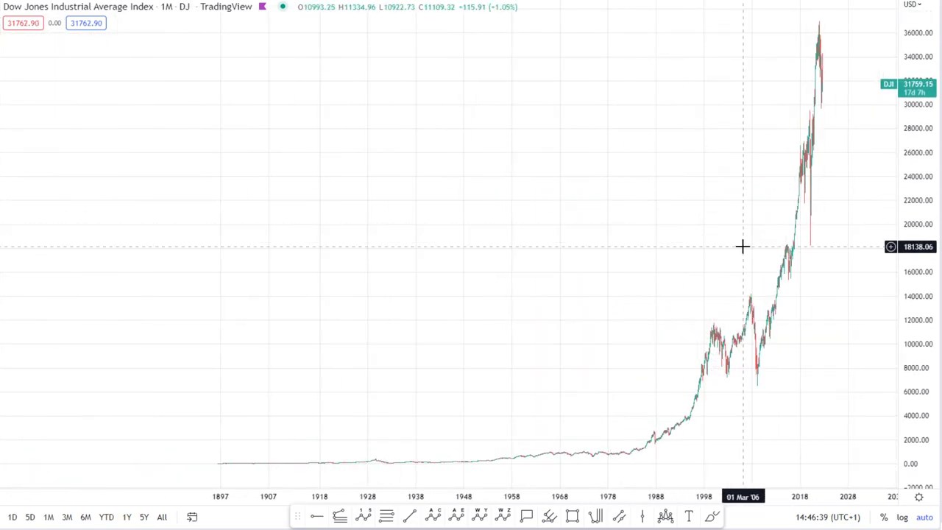
pyautogui.scroll(3, 791, 234)
pyautogui.scroll(3, 791, 234)
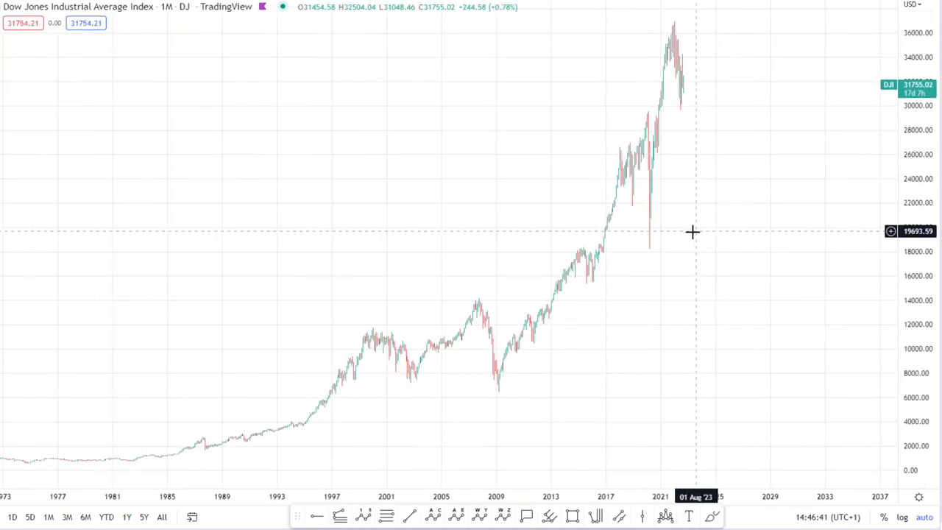
pyautogui.scroll(2, 665, 239)
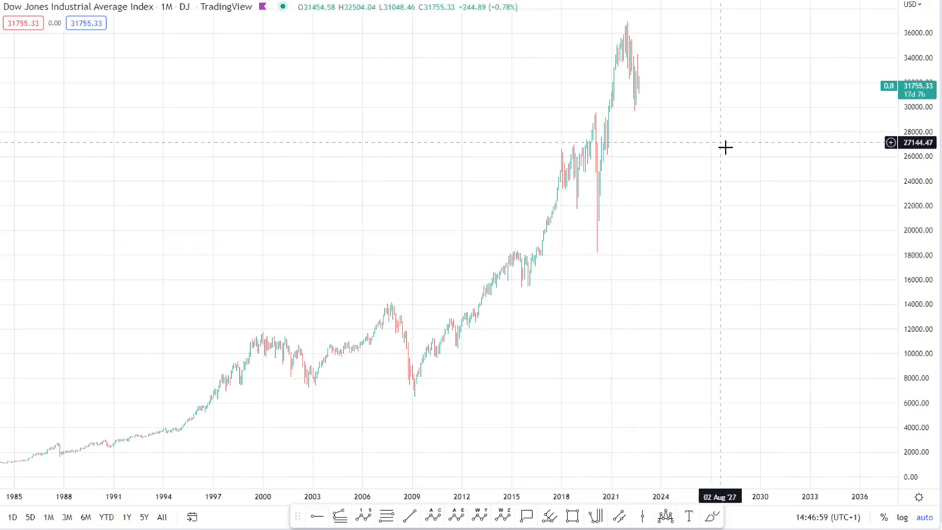
pyautogui.scroll(-2, 692, 118)
pyautogui.scroll(-1, 727, 156)
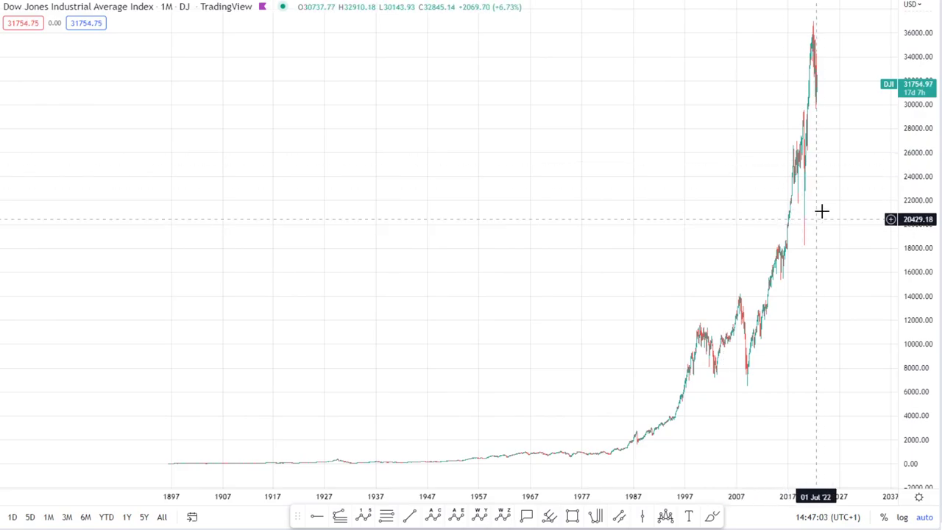
pyautogui.scroll(6, 803, 151)
pyautogui.scroll(-3, 666, 154)
pyautogui.scroll(-2, 657, 156)
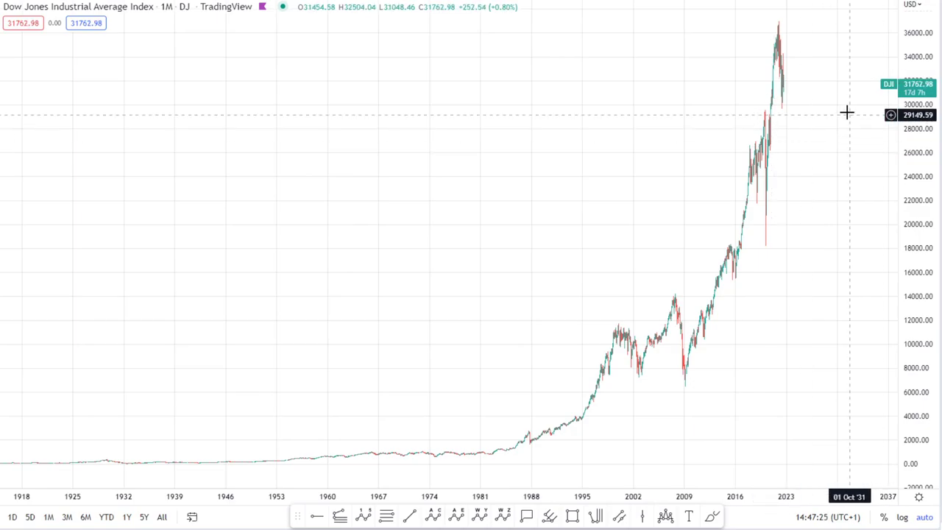
pyautogui.scroll(3, 839, 103)
pyautogui.scroll(-3, 824, 82)
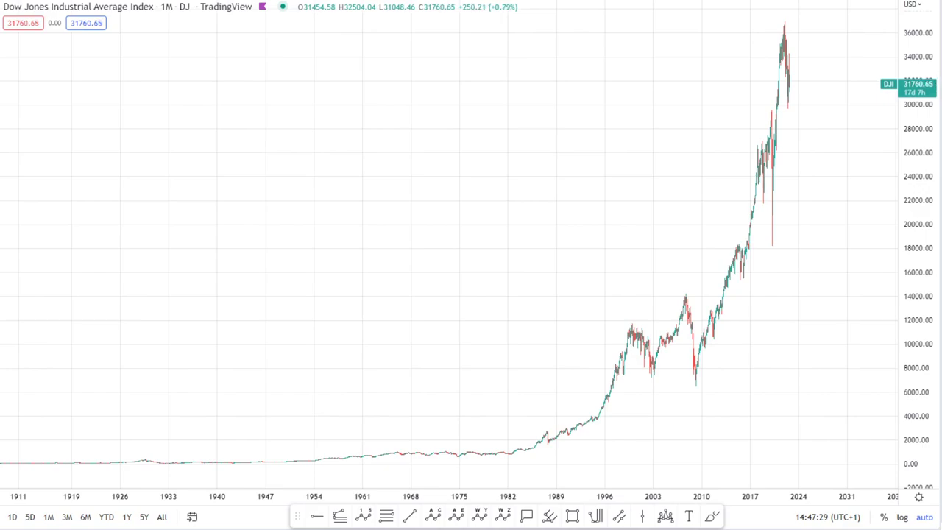
# Return to the US Nas 100 chart on the weekly interval with a logarithmic price scale
pyautogui.press('Down')
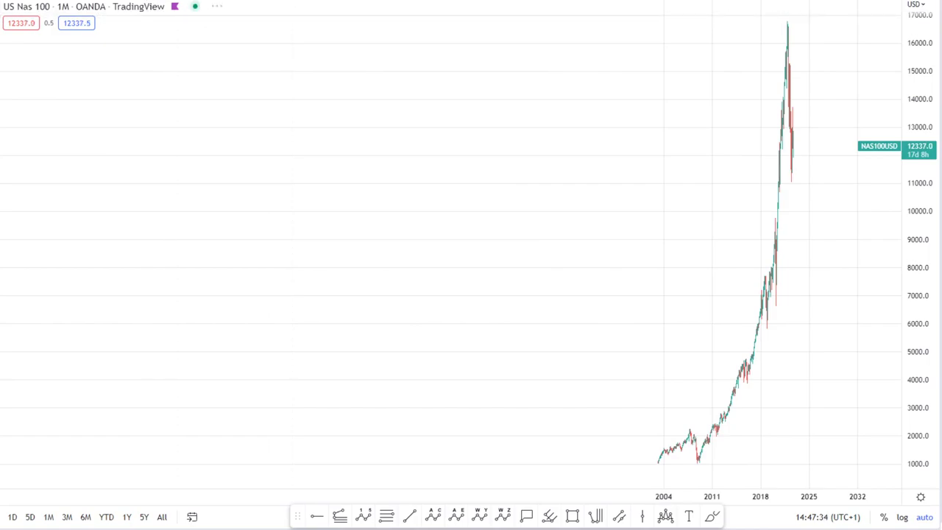
pyautogui.write('1W')
pyautogui.press('Return')
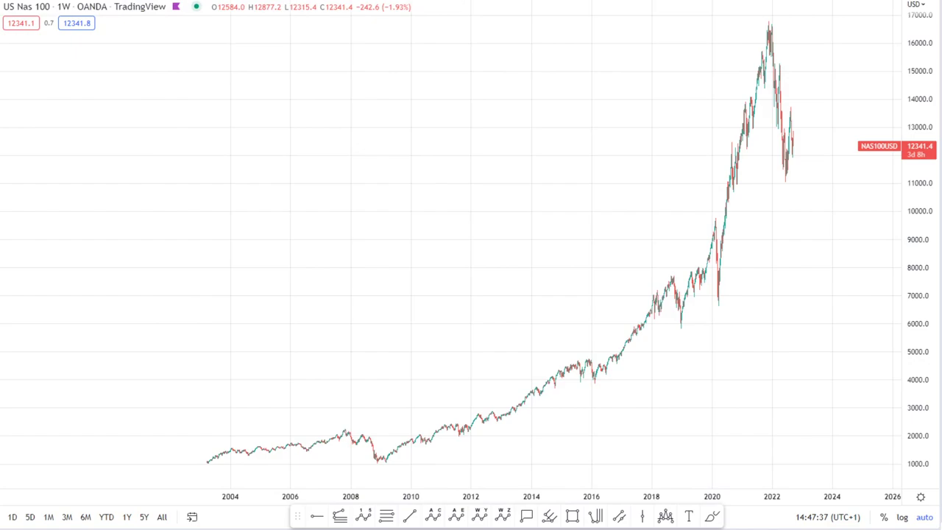
pyautogui.hotkey('alt', 'l')
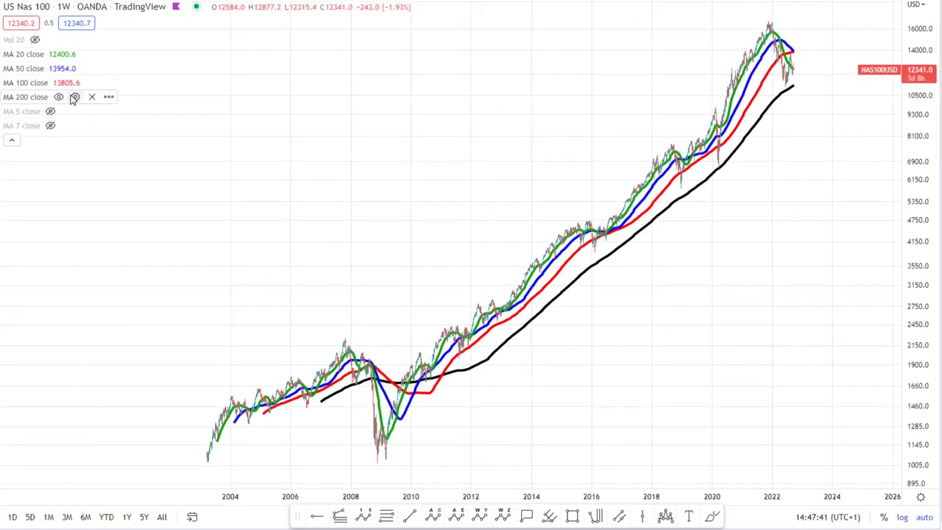
# Show the moving averages on the weekly chart and hide MA 100, MA 50 and MA 20, keeping only MA 200
pyautogui.click(59, 82)
pyautogui.click(55, 68)
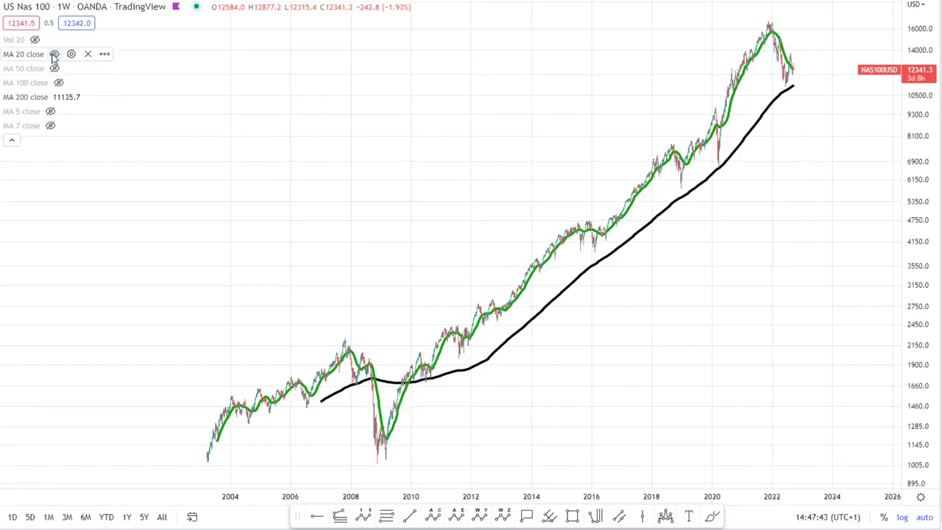
pyautogui.click(54, 54)
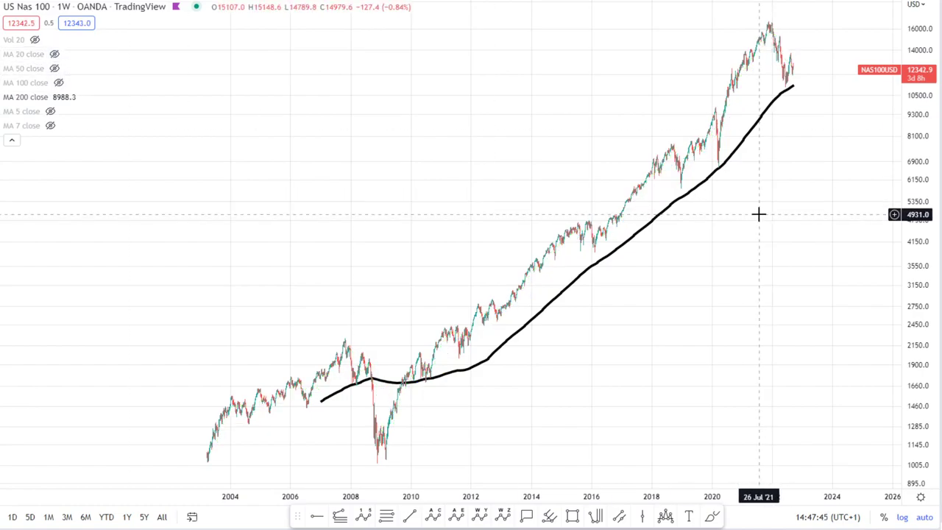
# Examine how weekly Nas 100 price behaves around the 200-week moving average from the 2008 crash to the 2022 low
pyautogui.scroll(5, 758, 214)
pyautogui.scroll(-2, 780, 276)
pyautogui.scroll(3, 806, 273)
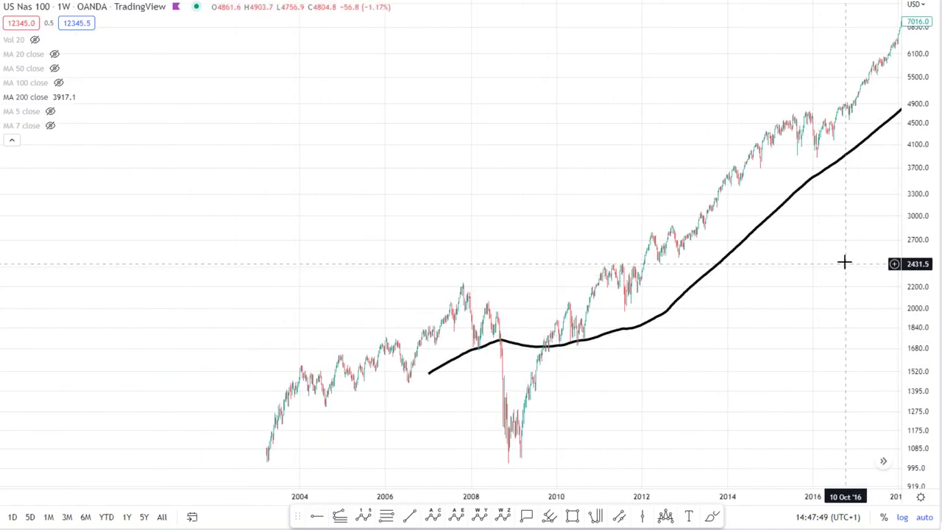
pyautogui.hscroll(5, 845, 263)
pyautogui.scroll(2, 753, 248)
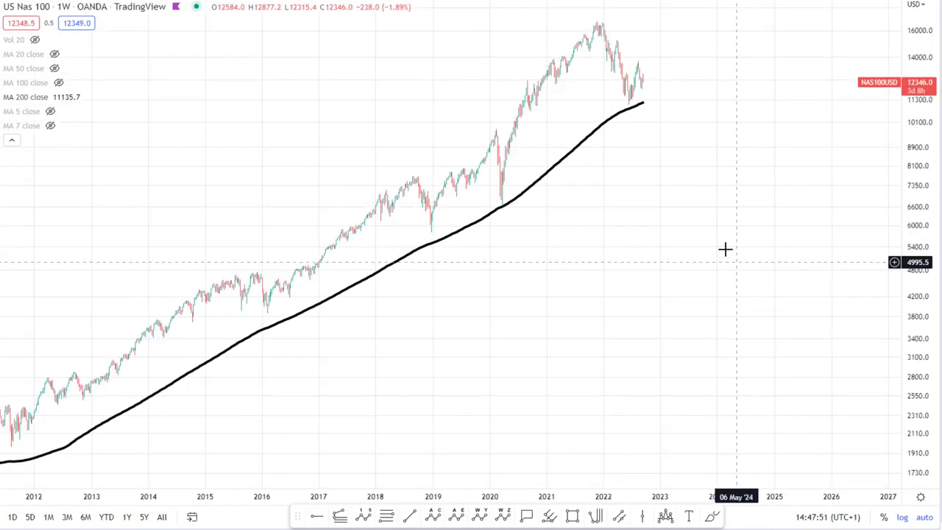
pyautogui.scroll(3, 605, 187)
pyautogui.moveTo(586, 159); pyautogui.dragTo(701, 190)
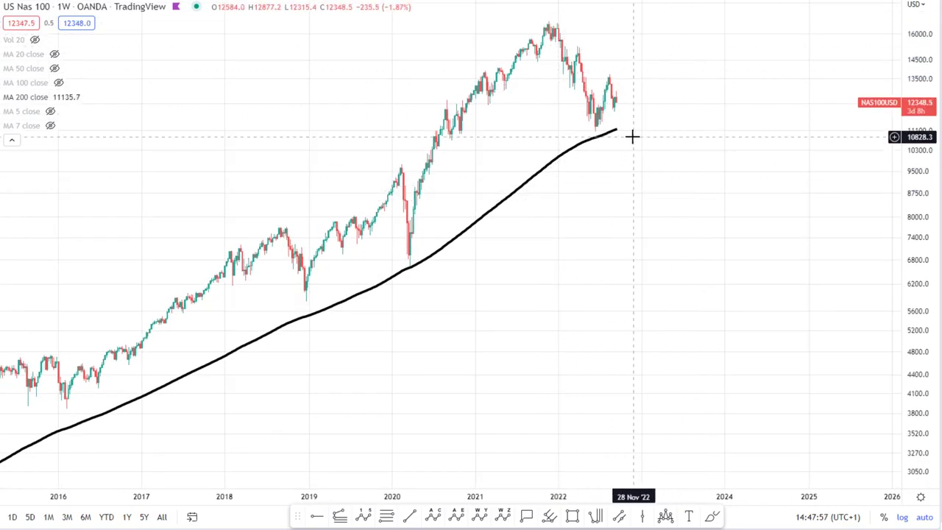
pyautogui.scroll(2, 662, 148)
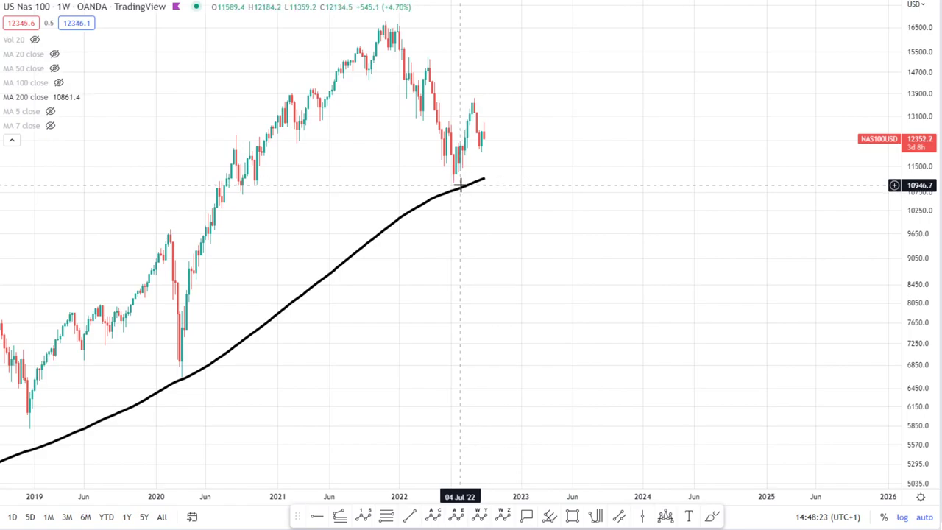
# Review weekly Nas 100 price against MA 200 from the 2004–2010 period through to the 2022 low
pyautogui.scroll(-5, 537, 243)
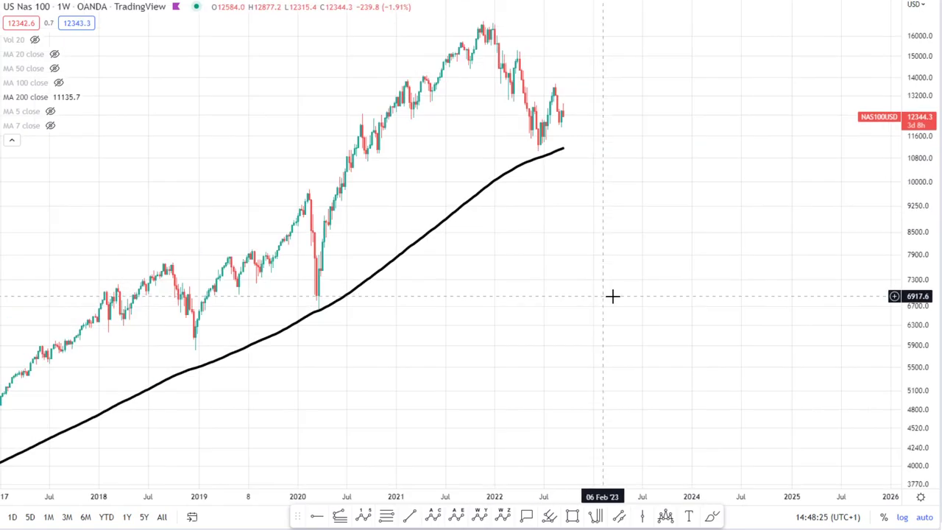
pyautogui.moveTo(361, 353); pyautogui.dragTo(856, 179)
pyautogui.moveTo(476, 387); pyautogui.dragTo(693, 353)
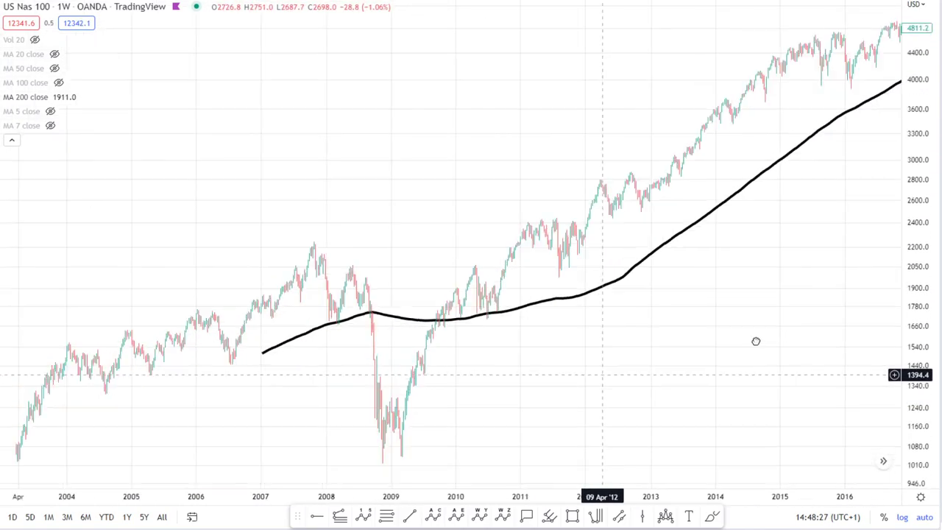
pyautogui.scroll(3, 484, 167)
pyautogui.moveTo(484, 166); pyautogui.dragTo(681, 140)
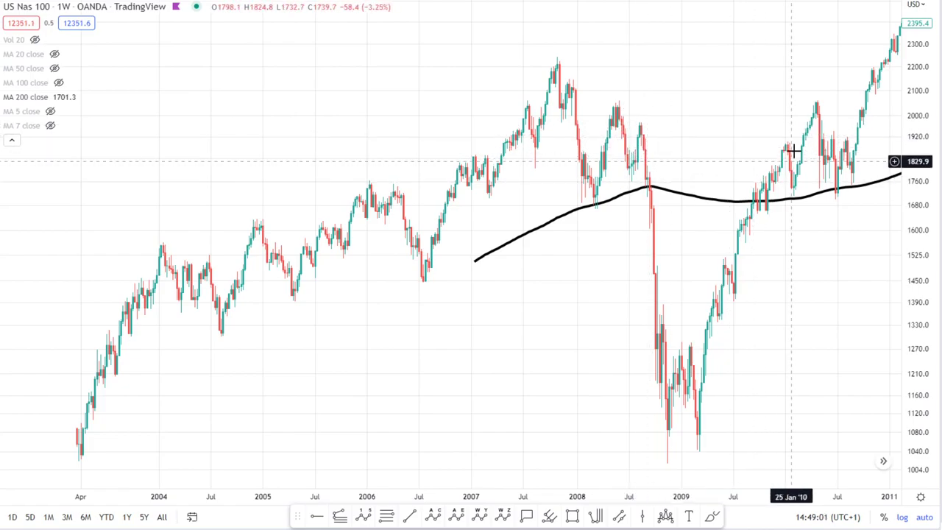
pyautogui.moveTo(772, 126); pyautogui.dragTo(446, 154)
pyautogui.moveTo(809, 254); pyautogui.dragTo(358, 381)
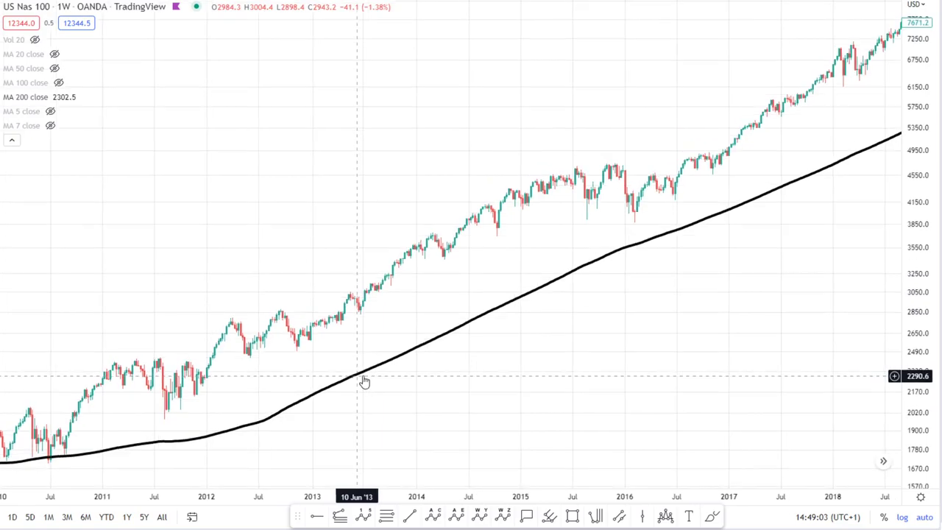
pyautogui.moveTo(886, 233); pyautogui.dragTo(276, 406)
pyautogui.scroll(8, 759, 303)
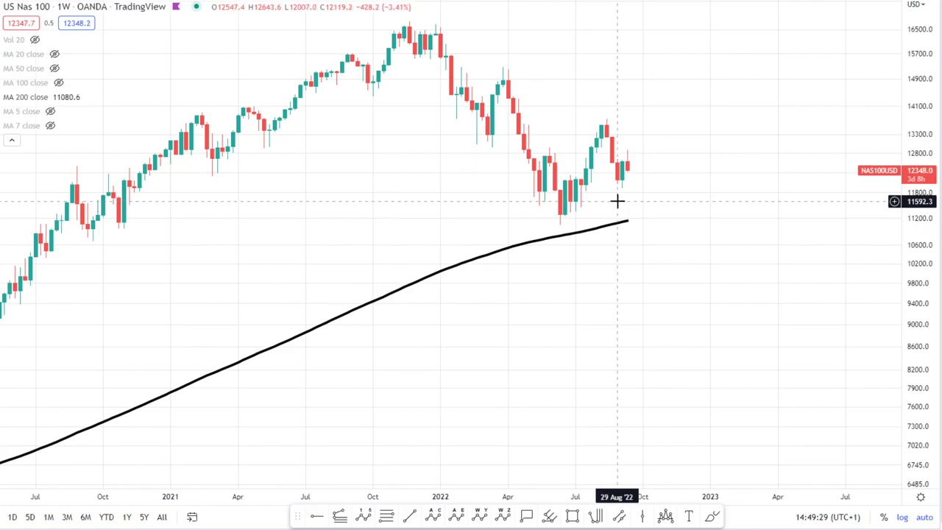
# Compare the 2008 break below the 200-week moving average with the price lows of 2020 and 2022
pyautogui.scroll(-10, 614, 200)
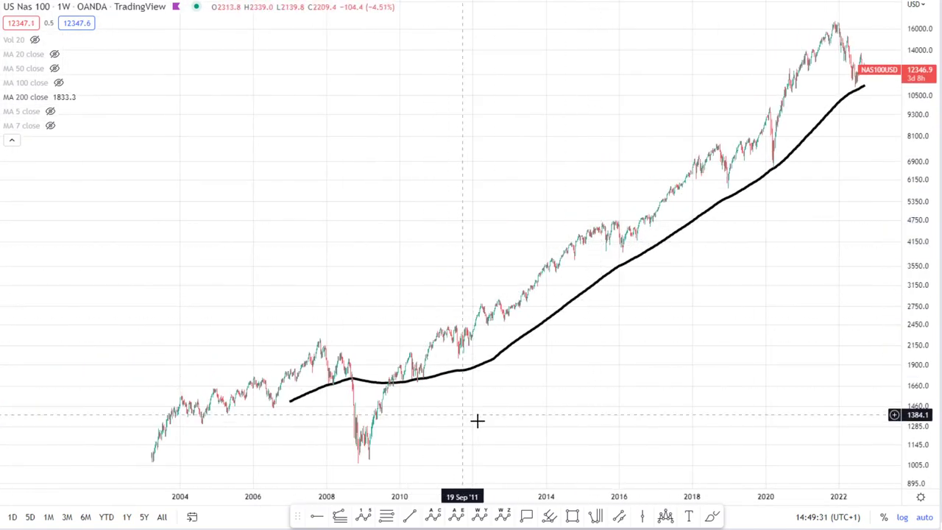
pyautogui.scroll(5, 620, 376)
pyautogui.scroll(3, 705, 321)
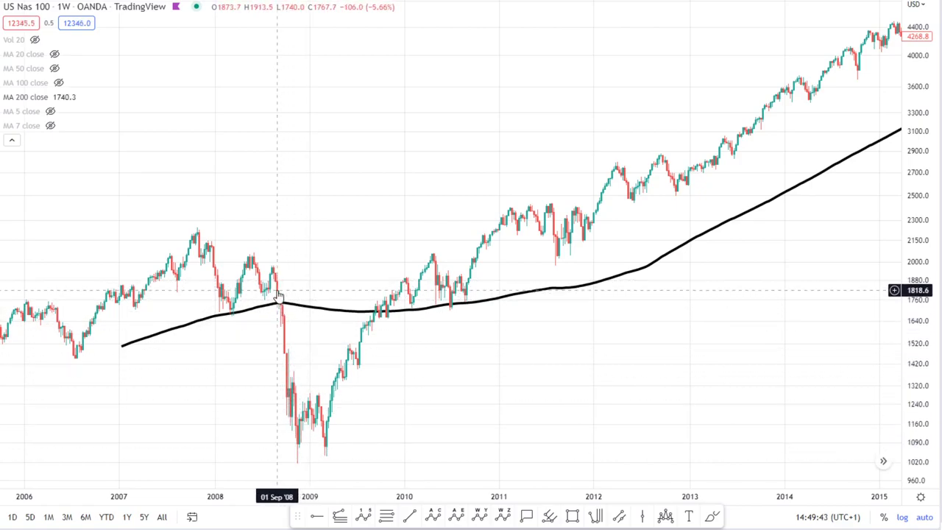
pyautogui.scroll(-3, 663, 265)
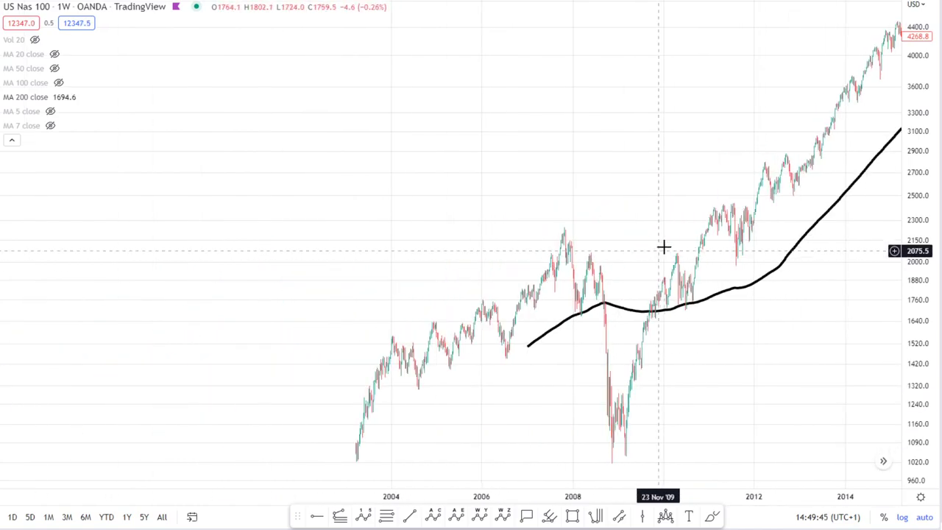
pyautogui.moveTo(830, 248); pyautogui.dragTo(450, 336)
pyautogui.moveTo(746, 212); pyautogui.dragTo(574, 250)
pyautogui.scroll(3, 381, 170)
pyautogui.moveTo(381, 170); pyautogui.dragTo(694, 179)
pyautogui.scroll(3, 520, 197)
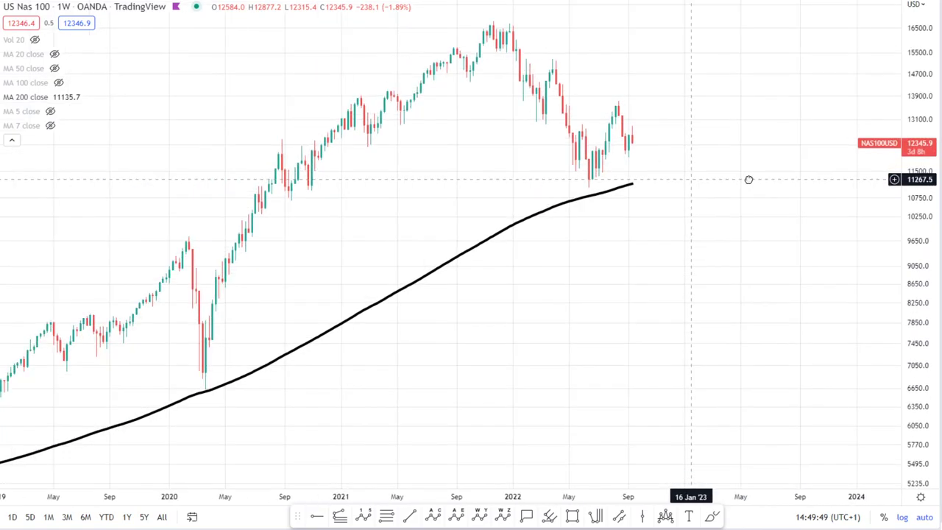
# Switch the Nas 100 chart to the daily interval, compare price with MA 200, and clear the moving averages from view
pyautogui.write('1D')
pyautogui.press('Return')
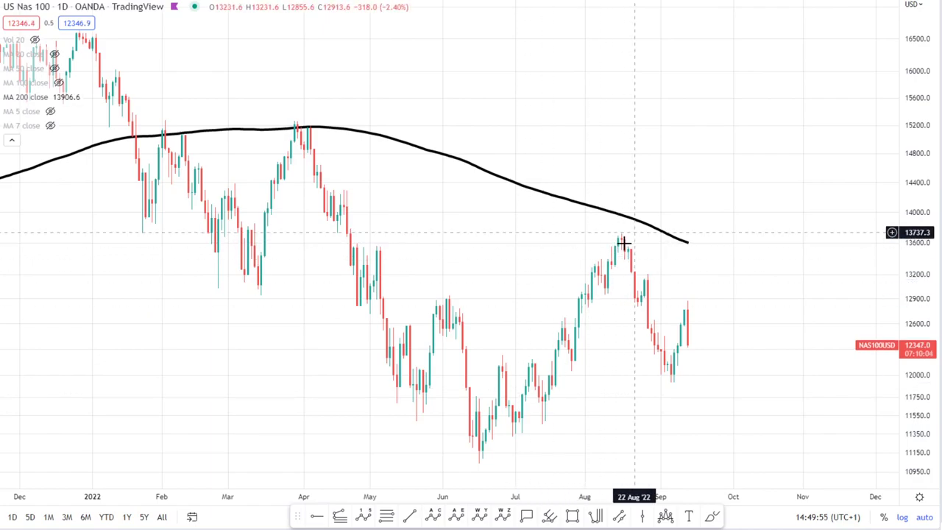
pyautogui.scroll(-3, 604, 304)
pyautogui.scroll(2, 683, 309)
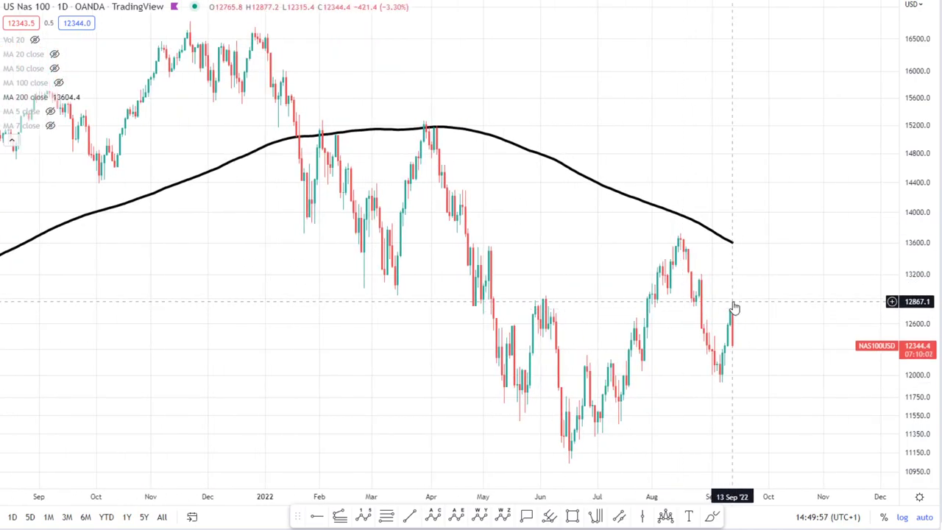
pyautogui.click(56, 96)
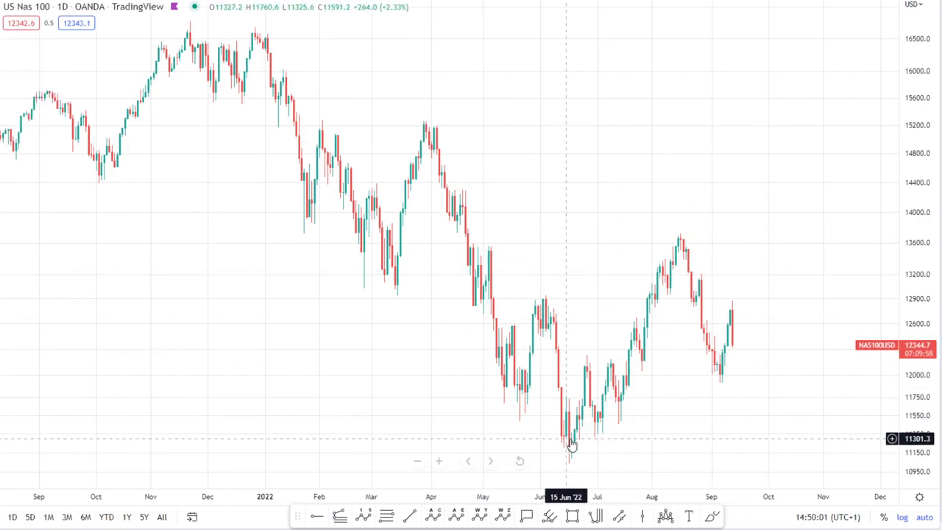
# Examine the daily Nas 100 price history from the 2022 decline back to the 2008 crash
pyautogui.scroll(-5, 653, 319)
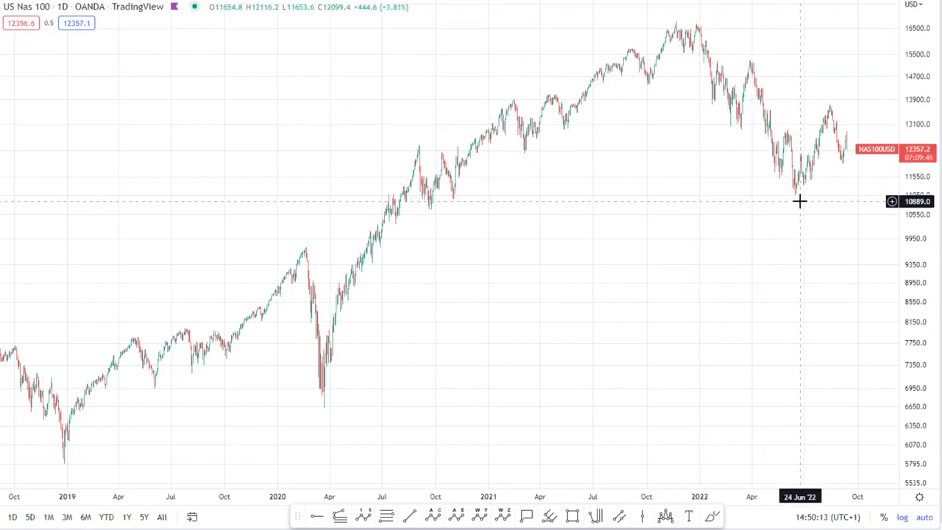
pyautogui.moveTo(832, 240); pyautogui.dragTo(760, 159)
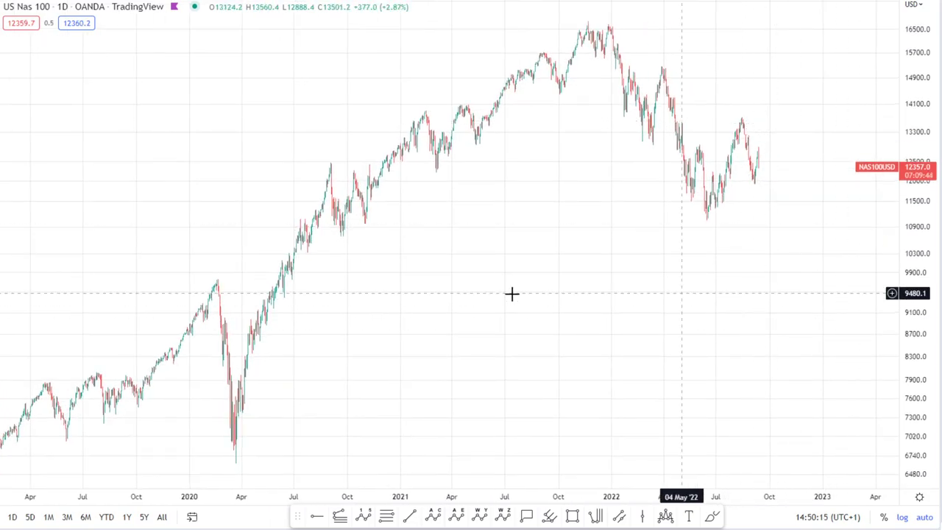
pyautogui.moveTo(432, 331); pyautogui.dragTo(768, 309)
pyautogui.moveTo(287, 225); pyautogui.dragTo(704, 147)
pyautogui.moveTo(363, 192); pyautogui.dragTo(522, 222)
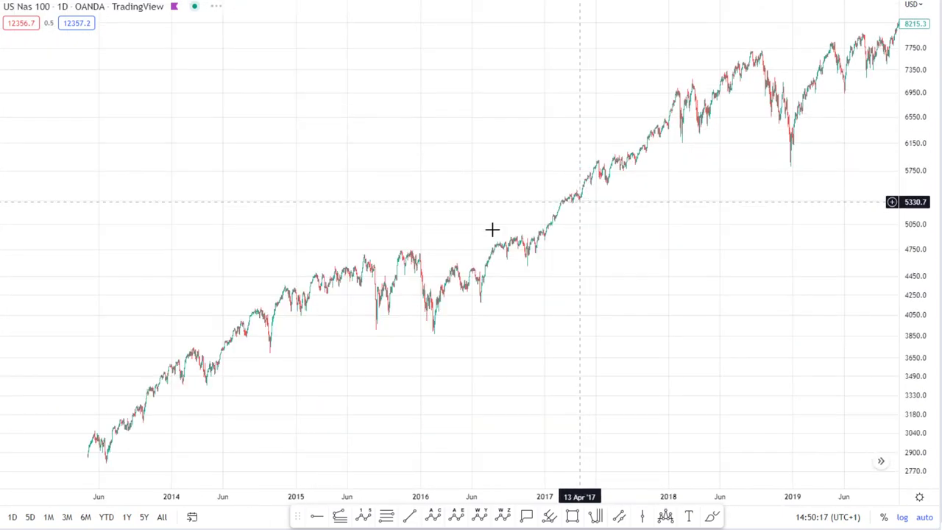
pyautogui.moveTo(117, 170); pyautogui.dragTo(458, 269)
pyautogui.moveTo(204, 185); pyautogui.dragTo(554, 184)
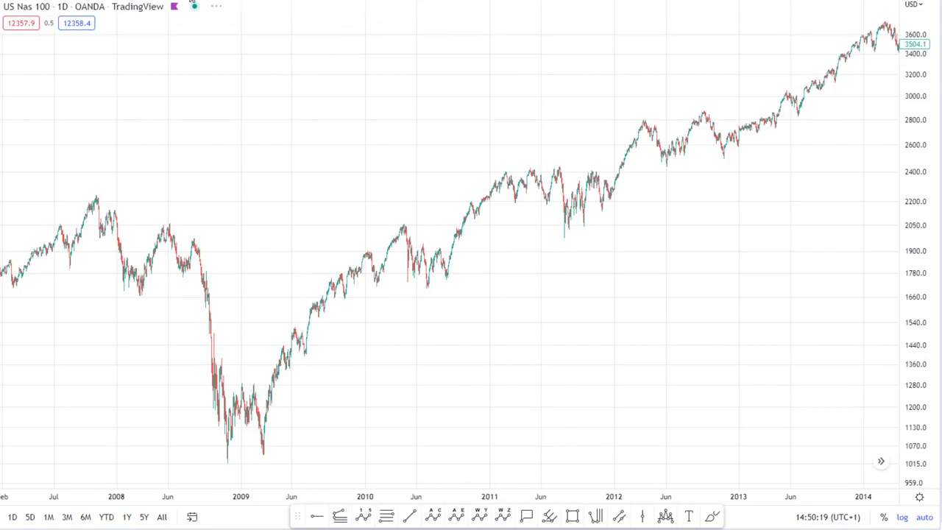
# Return the Nas 100 chart to the weekly interval and review the 2008 crash and the rise through 2018
pyautogui.write('1W')
pyautogui.press('Return')
pyautogui.scroll(3, 566, 253)
pyautogui.moveTo(566, 252); pyautogui.dragTo(533, 162)
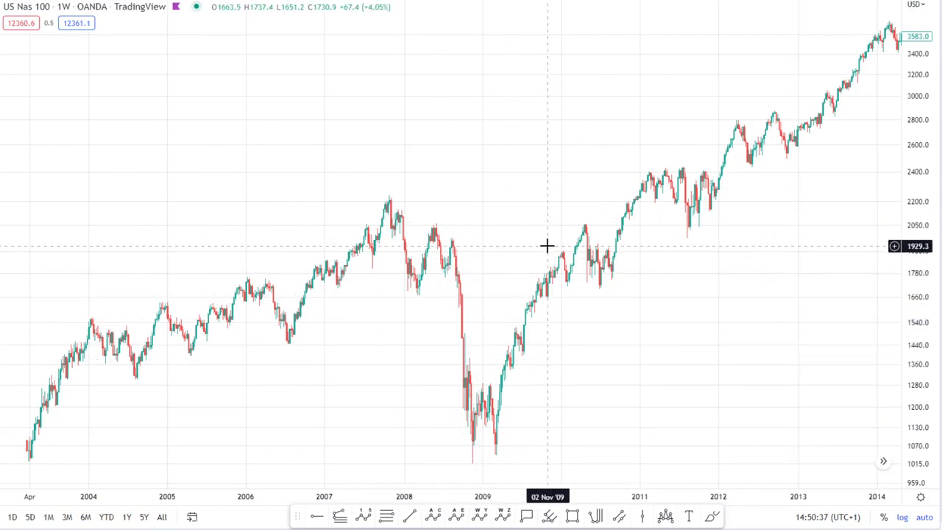
pyautogui.scroll(-2, 557, 252)
pyautogui.scroll(4, 581, 270)
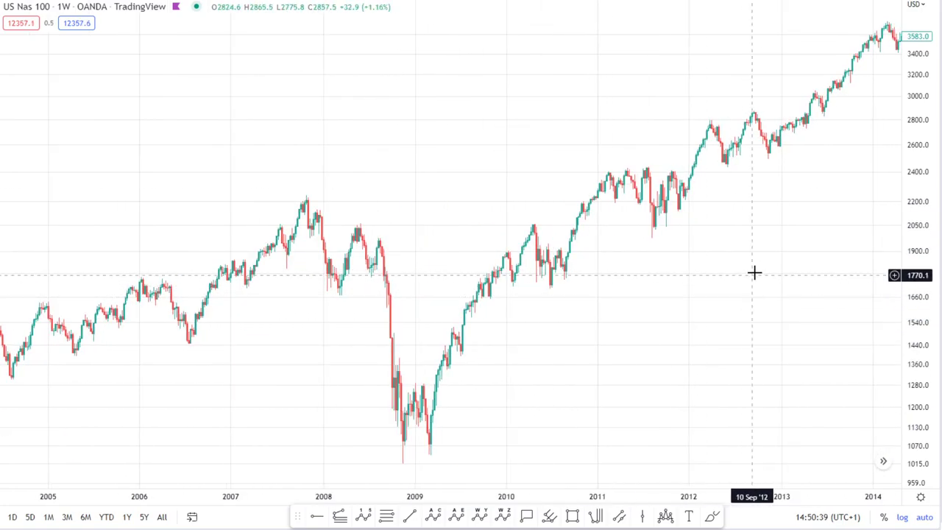
pyautogui.hscroll(5, 714, 267)
pyautogui.scroll(-2, 714, 262)
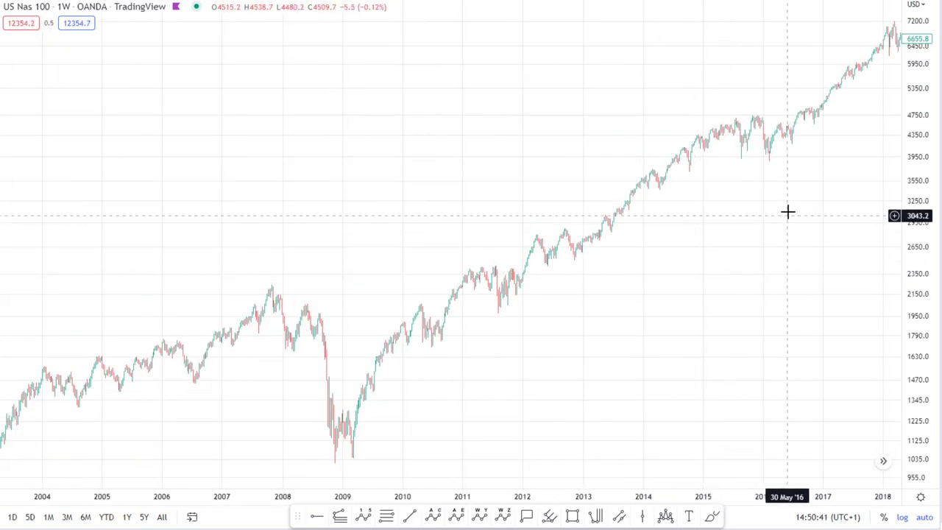
pyautogui.moveTo(787, 214); pyautogui.dragTo(434, 284)
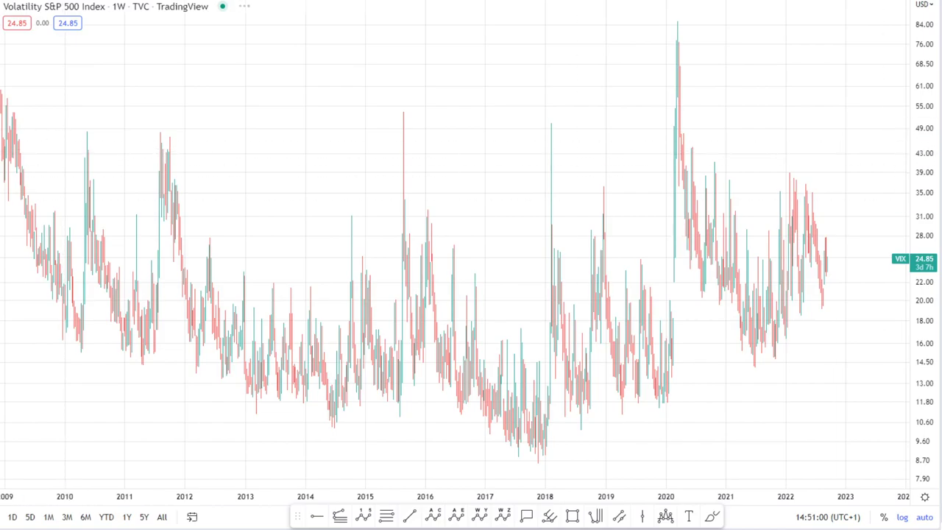
# Open the weekly Volatility S&P 500 Index chart and turn off its logarithmic price scale
pyautogui.scroll(-5, 232, 49)
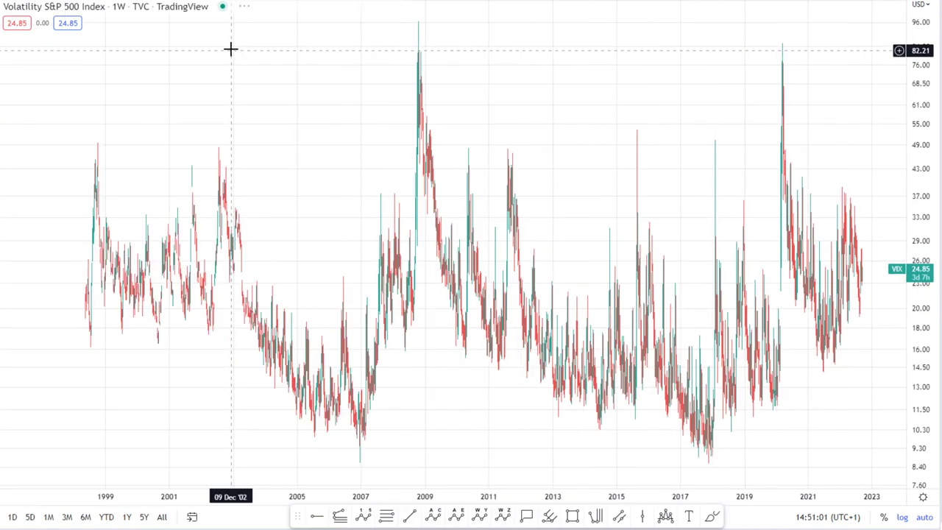
pyautogui.click(903, 518)
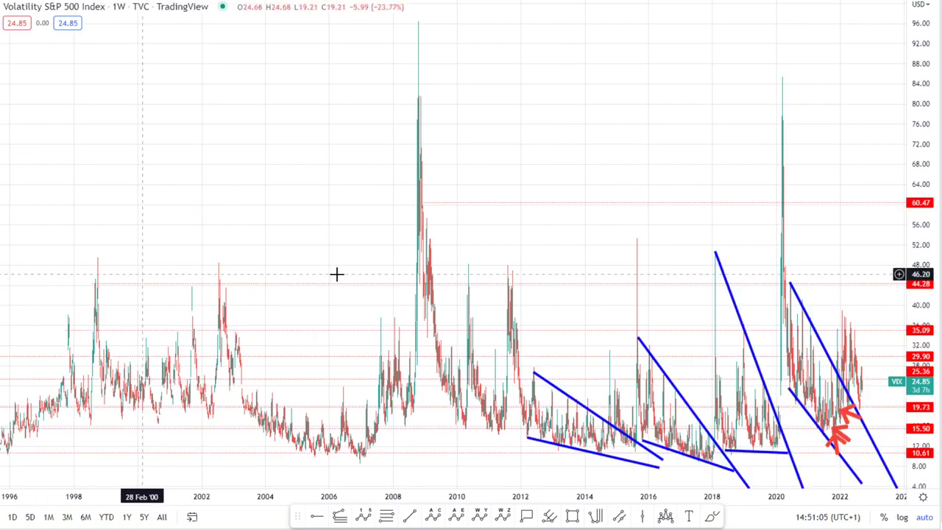
pyautogui.scroll(3, 553, 231)
pyautogui.scroll(-3, 877, 197)
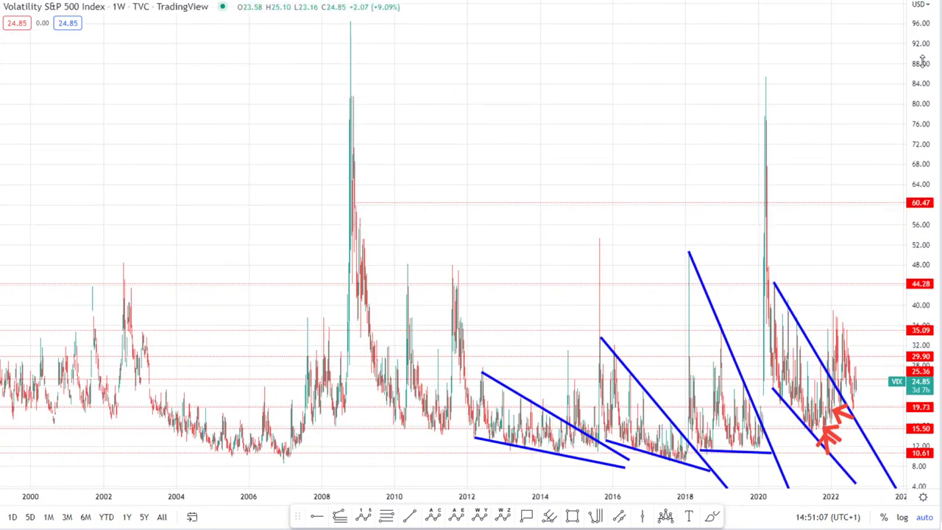
pyautogui.moveTo(575, 162); pyautogui.dragTo(521, 141)
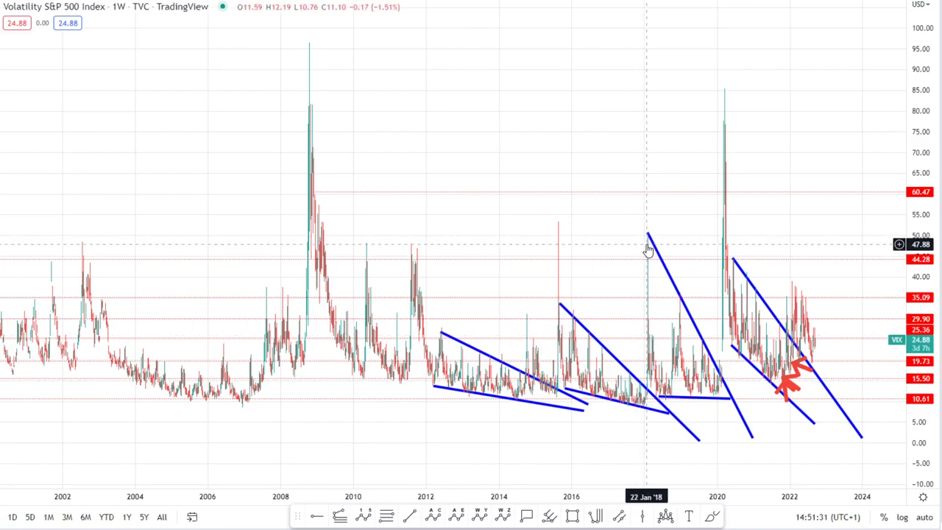
# Examine the volatility index's falling trendline patterns and the lows around the red arrows from 2021 to 2022
pyautogui.scroll(3, 749, 278)
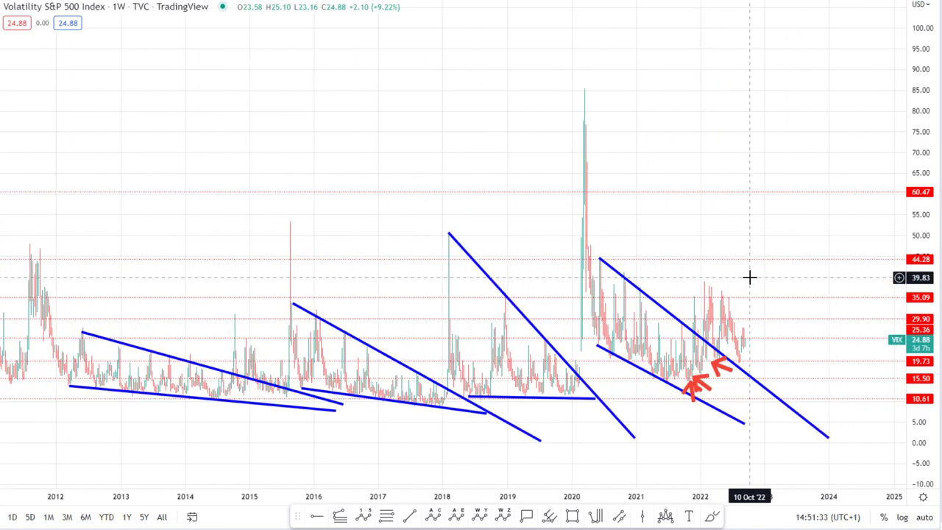
pyautogui.scroll(3, 750, 278)
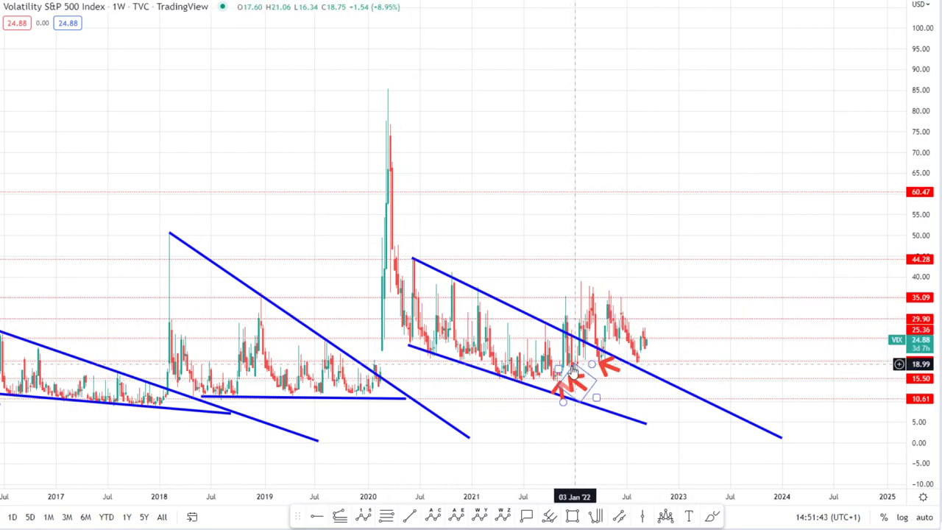
pyautogui.scroll(4, 731, 361)
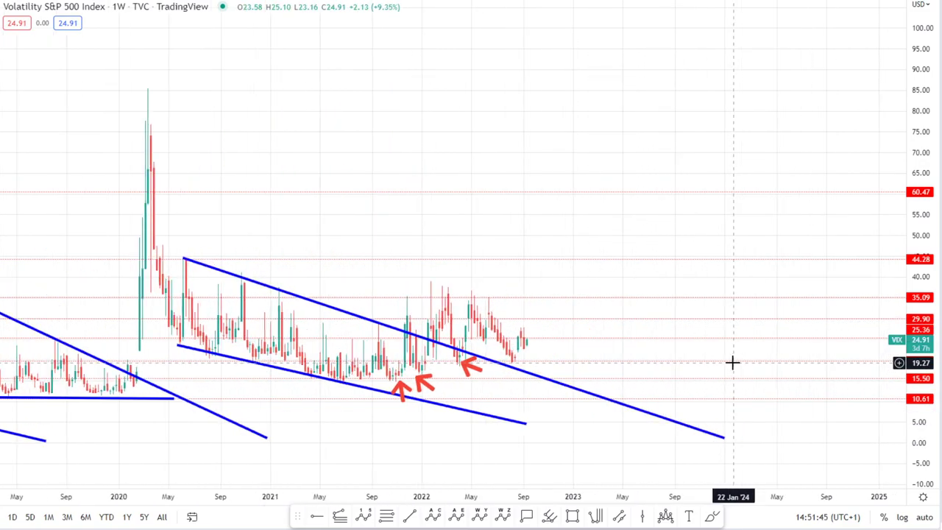
pyautogui.moveTo(915, 442); pyautogui.dragTo(915, 412)
pyautogui.moveTo(574, 361); pyautogui.dragTo(497, 296)
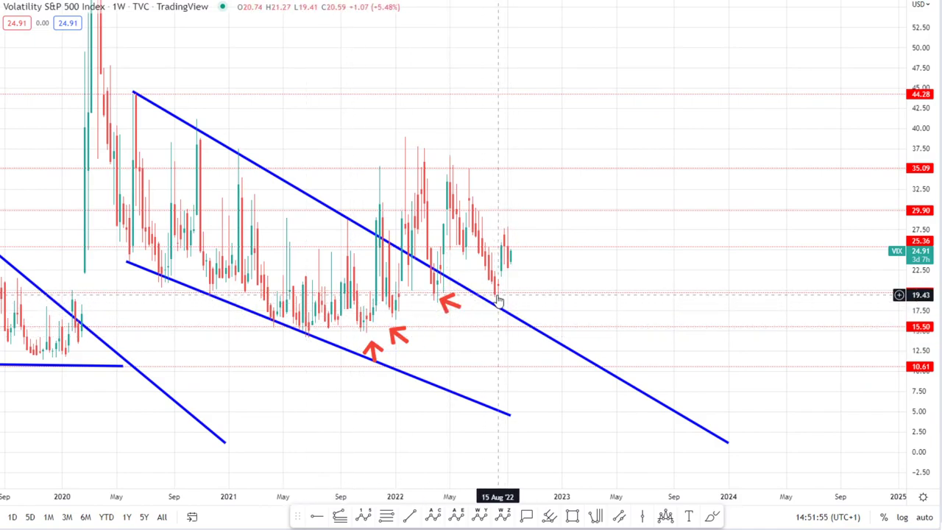
pyautogui.click(441, 307)
pyautogui.click(506, 297)
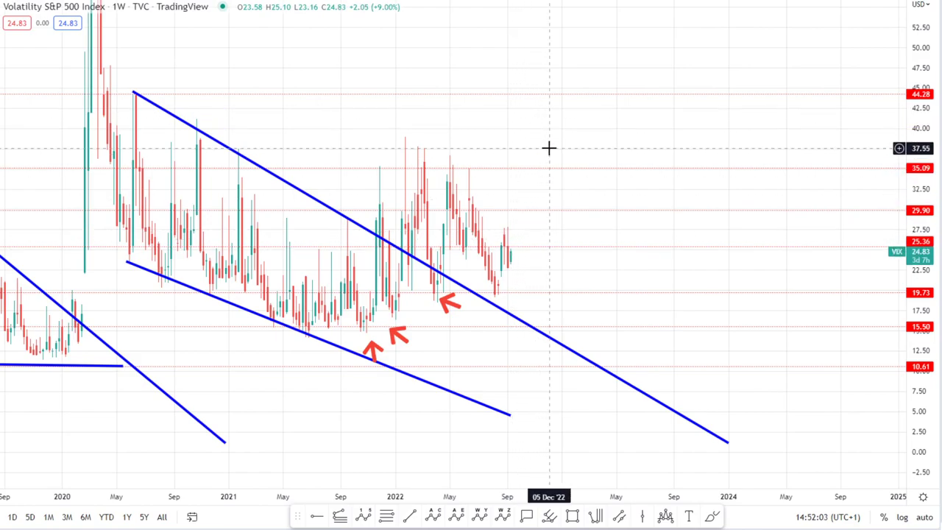
pyautogui.scroll(-3, 736, 133)
pyautogui.moveTo(919, 47); pyautogui.dragTo(873, 337)
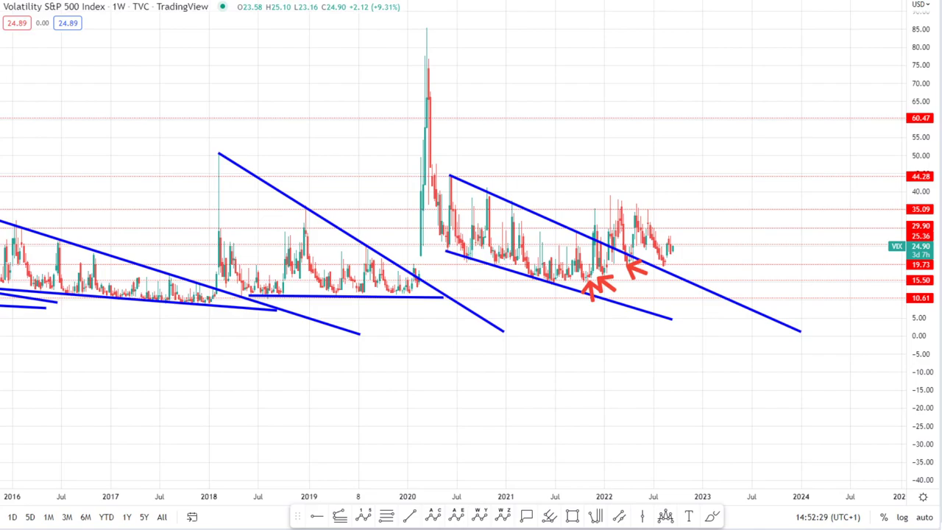
# Open the weekly US Dollar Currency Index chart and review price against its long-term and steep rising channels
pyautogui.press('Down')
pyautogui.scroll(-4, 501, 156)
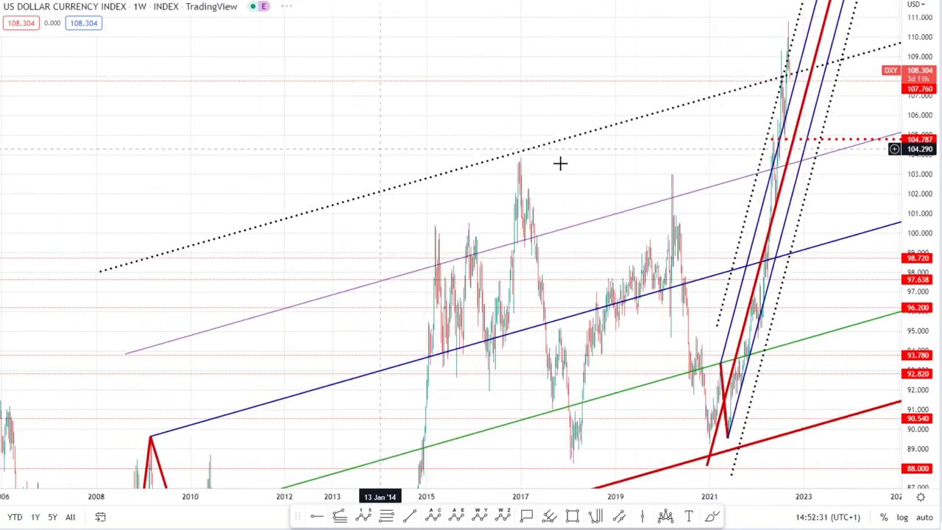
pyautogui.scroll(-5, 726, 275)
pyautogui.scroll(10, 789, 276)
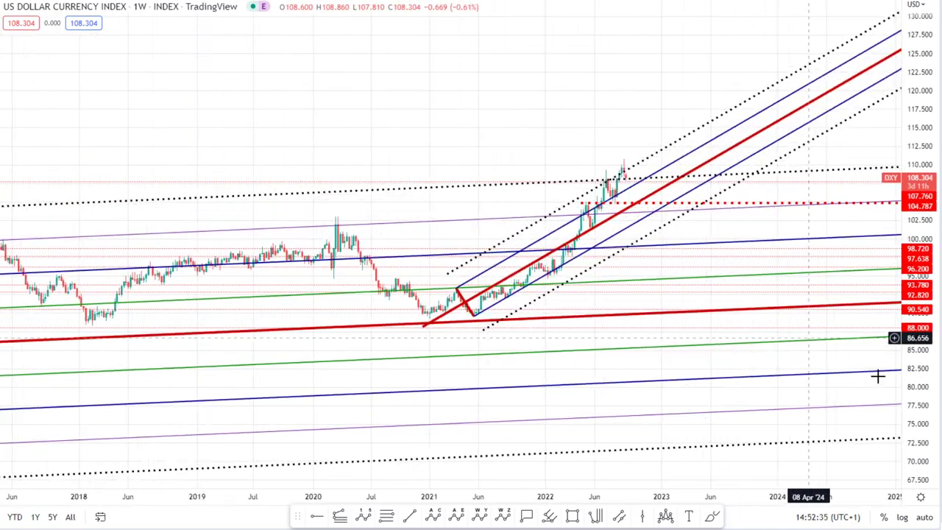
pyautogui.scroll(3, 922, 431)
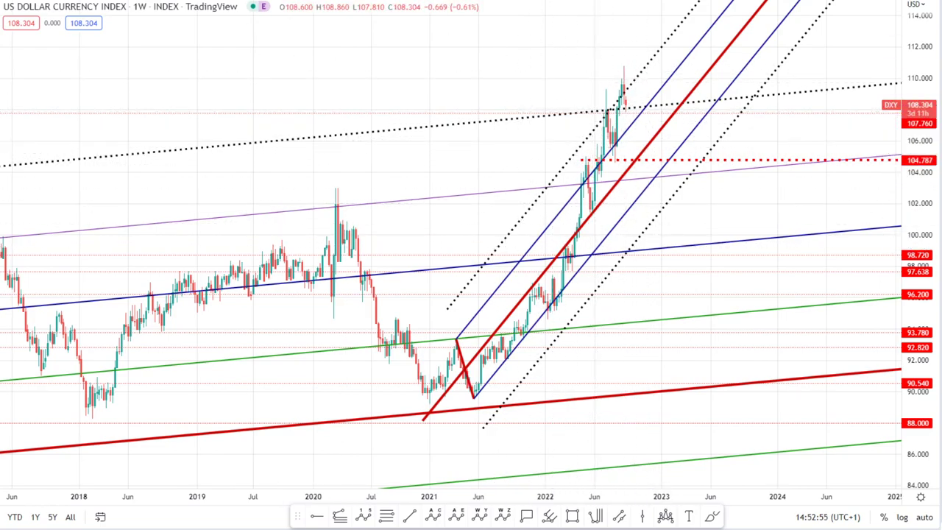
# Switch the US Dollar Currency Index to the daily interval and inspect price near the upper edge of the rising channel
pyautogui.write('1D')
pyautogui.press('Return')
pyautogui.scroll(-5, 547, 225)
pyautogui.scroll(3, 495, 200)
pyautogui.scroll(2, 495, 199)
pyautogui.scroll(1, 767, 137)
pyautogui.scroll(3, 690, 95)
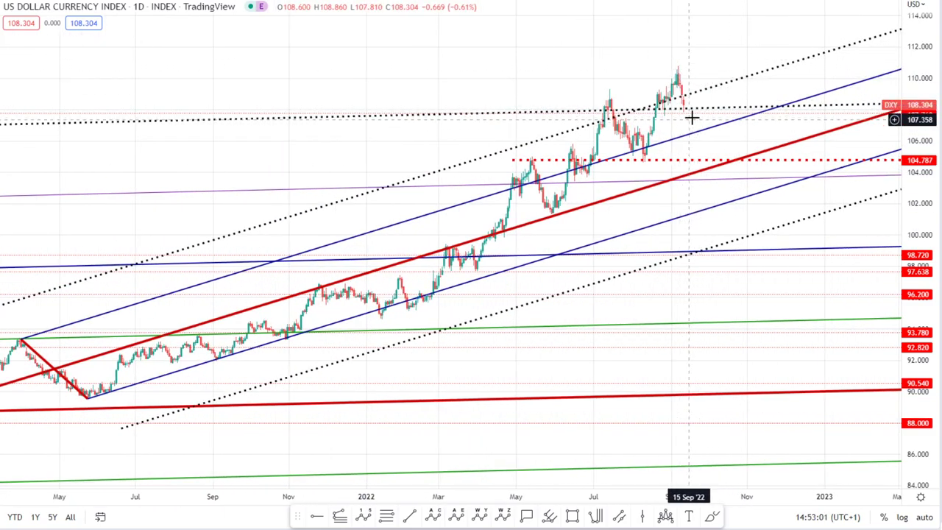
pyautogui.scroll(-6, 706, 127)
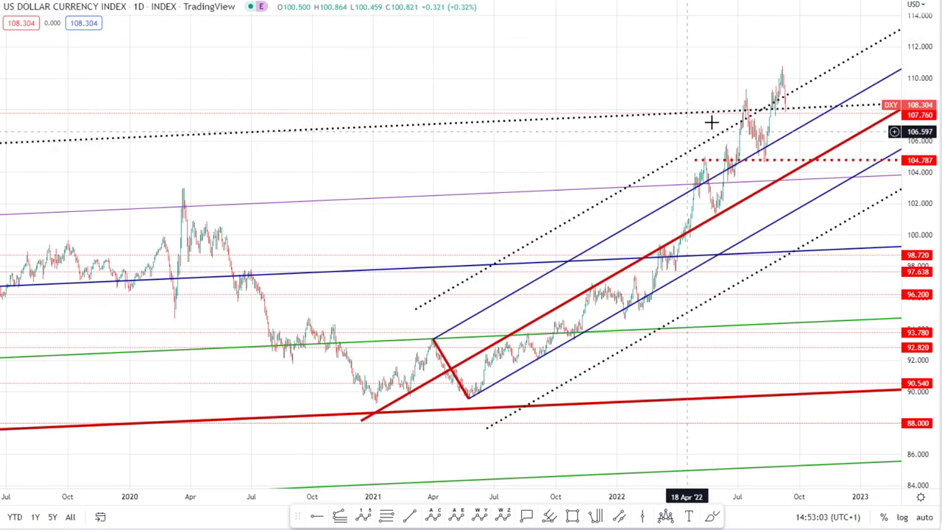
# Examine the dollar index's 2022 highs and pullbacks against the dotted upper channel lines and the dotted 104.787 level
pyautogui.scroll(-2, 706, 123)
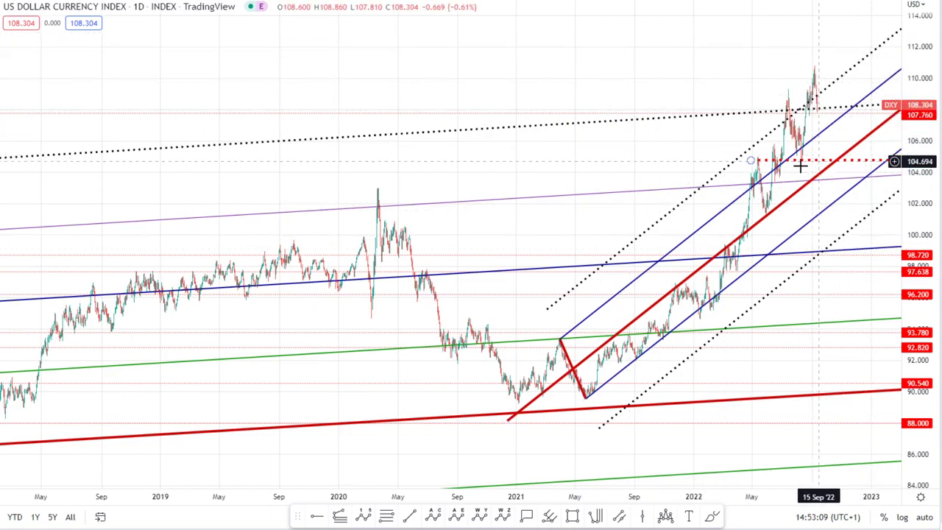
pyautogui.scroll(6, 802, 165)
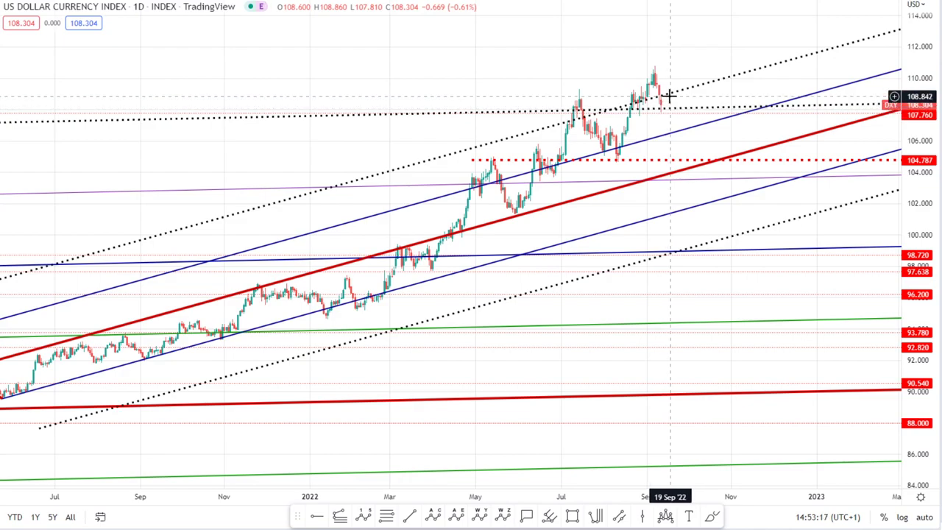
pyautogui.scroll(-3, 662, 86)
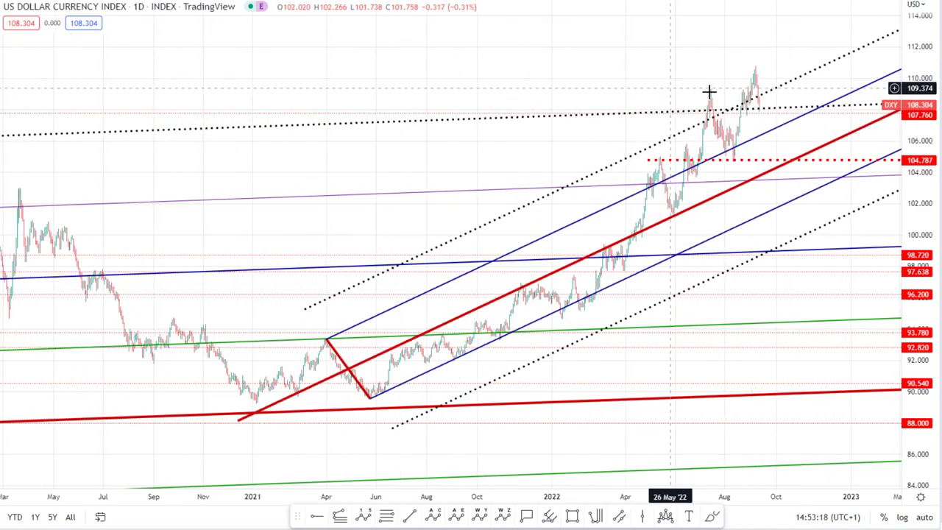
pyautogui.click(772, 86)
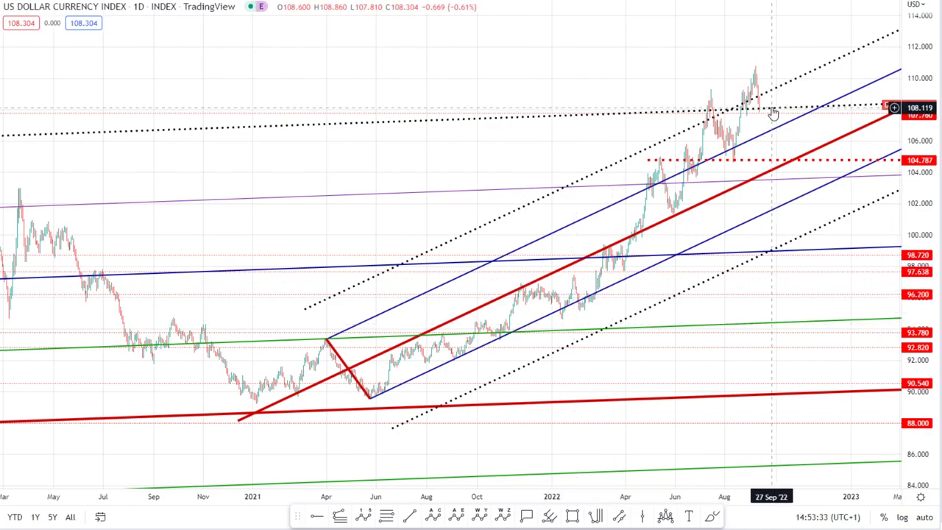
pyautogui.scroll(-2, 780, 81)
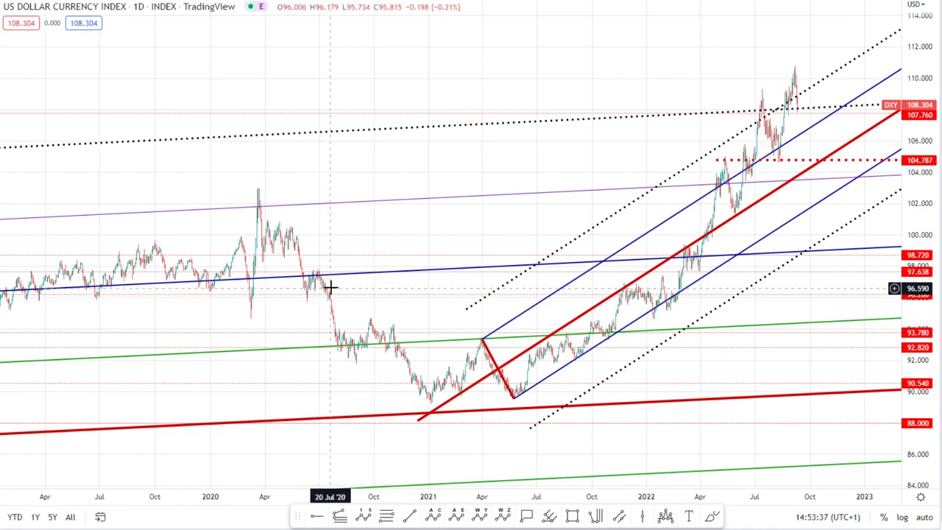
# Turn on the logarithmic price scale for the dollar index and review price against the rising channel from 2021
pyautogui.click(902, 516)
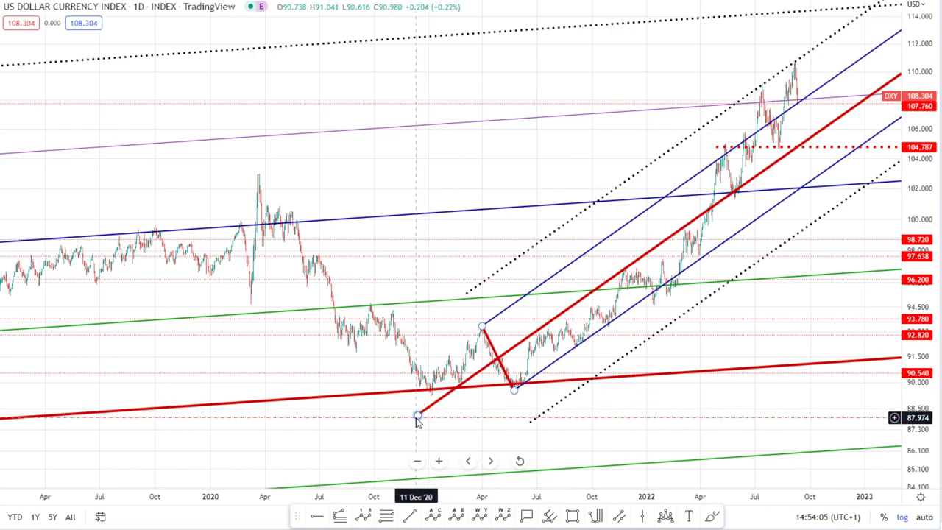
pyautogui.scroll(4, 794, 151)
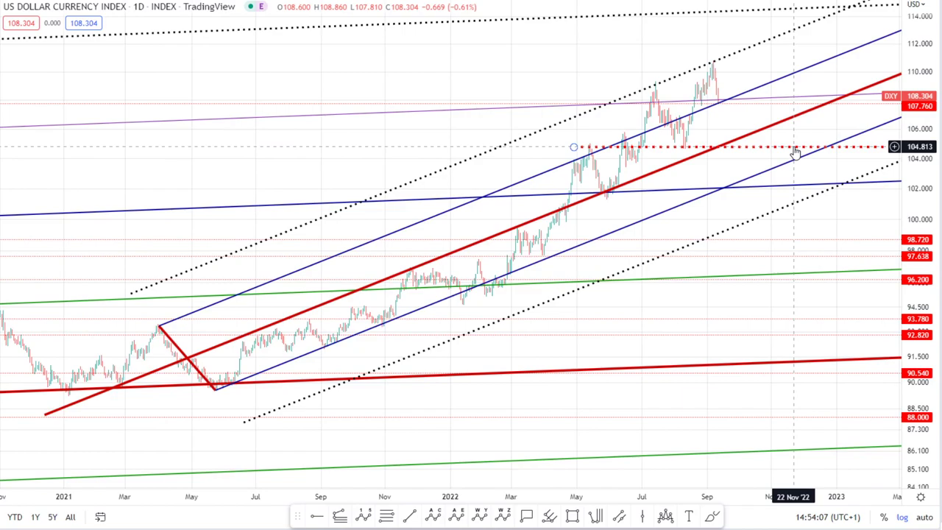
pyautogui.scroll(3, 787, 147)
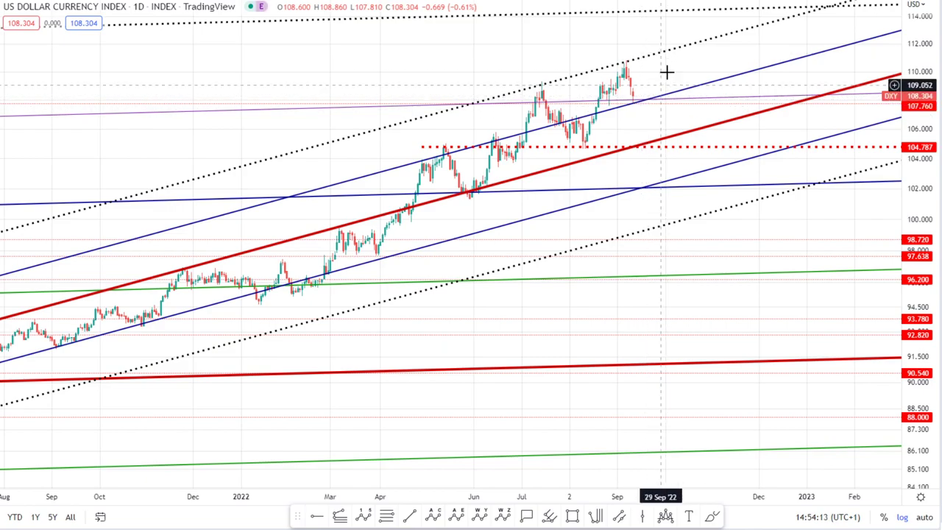
pyautogui.scroll(-3, 666, 72)
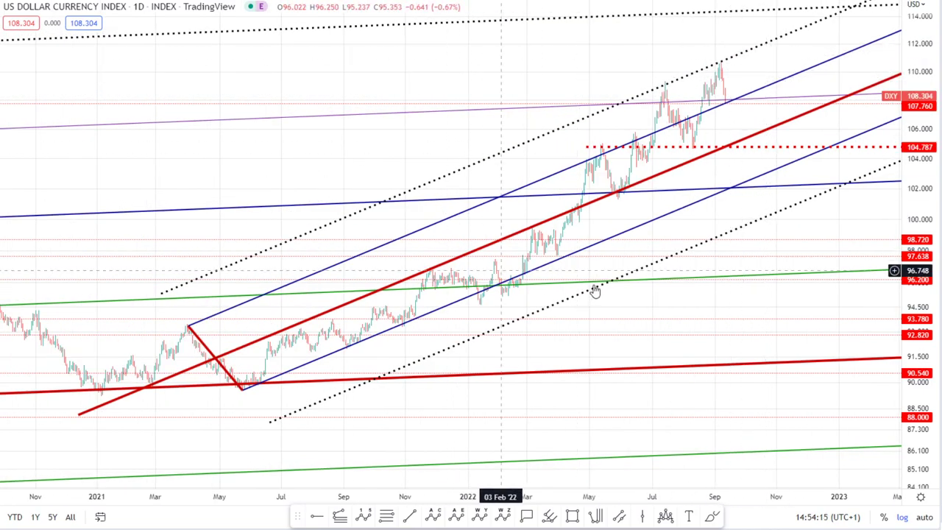
pyautogui.scroll(-3, 672, 252)
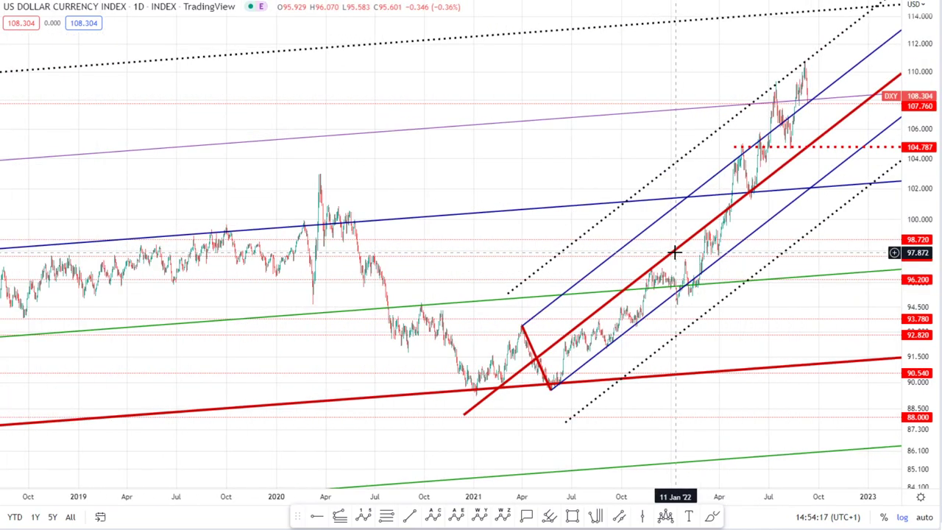